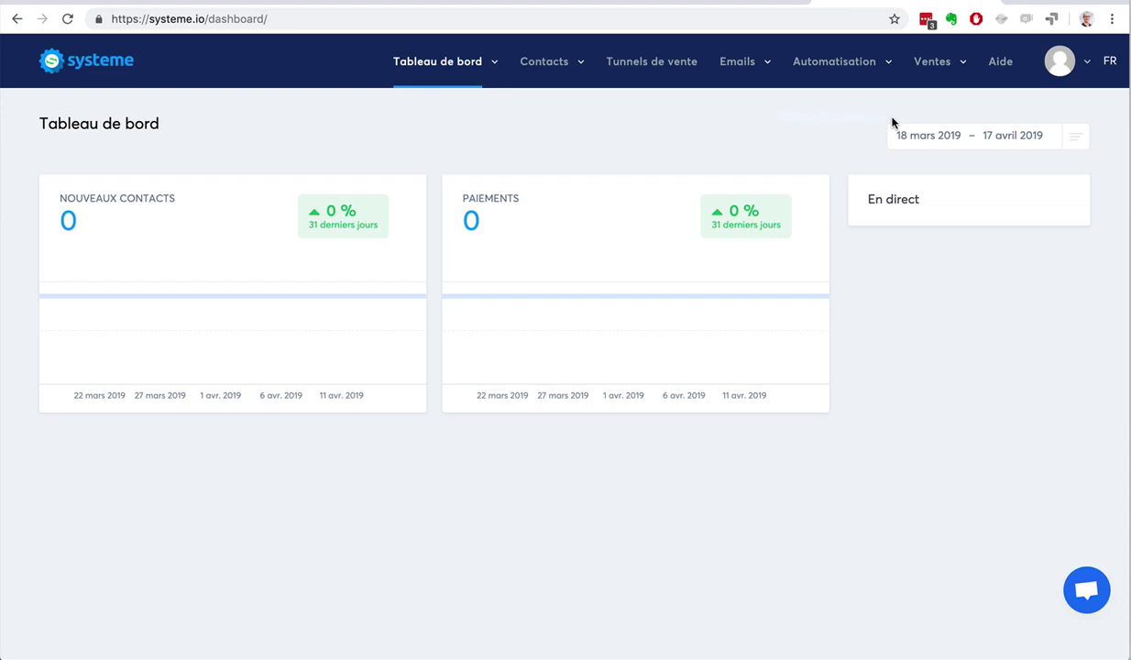
Step: Create a new course named "Formation guitare" in the account's course list and save it
{"action": "mouse_move", "coordinate": [926, 69]}
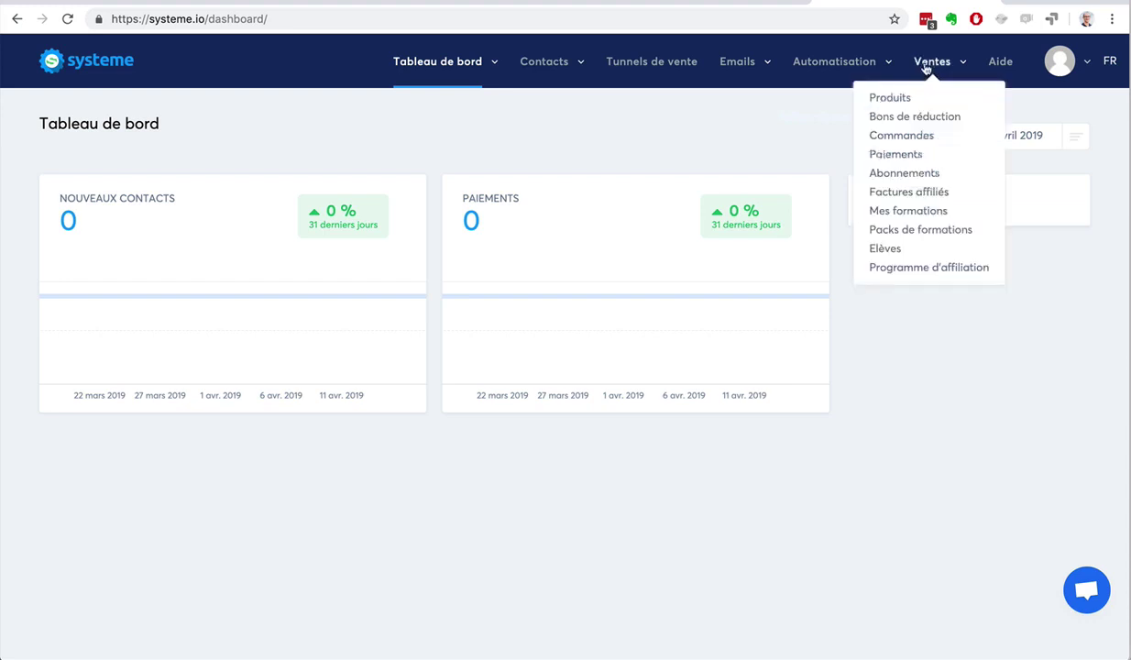
{"action": "left_click", "coordinate": [904, 214]}
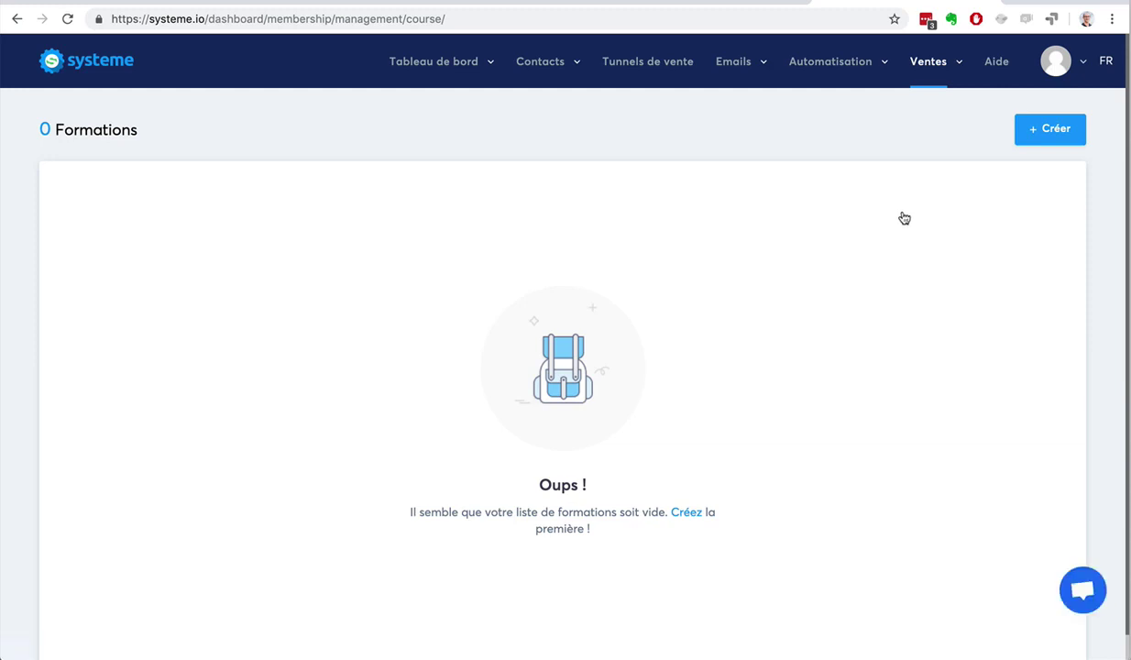
{"action": "mouse_move", "coordinate": [912, 77]}
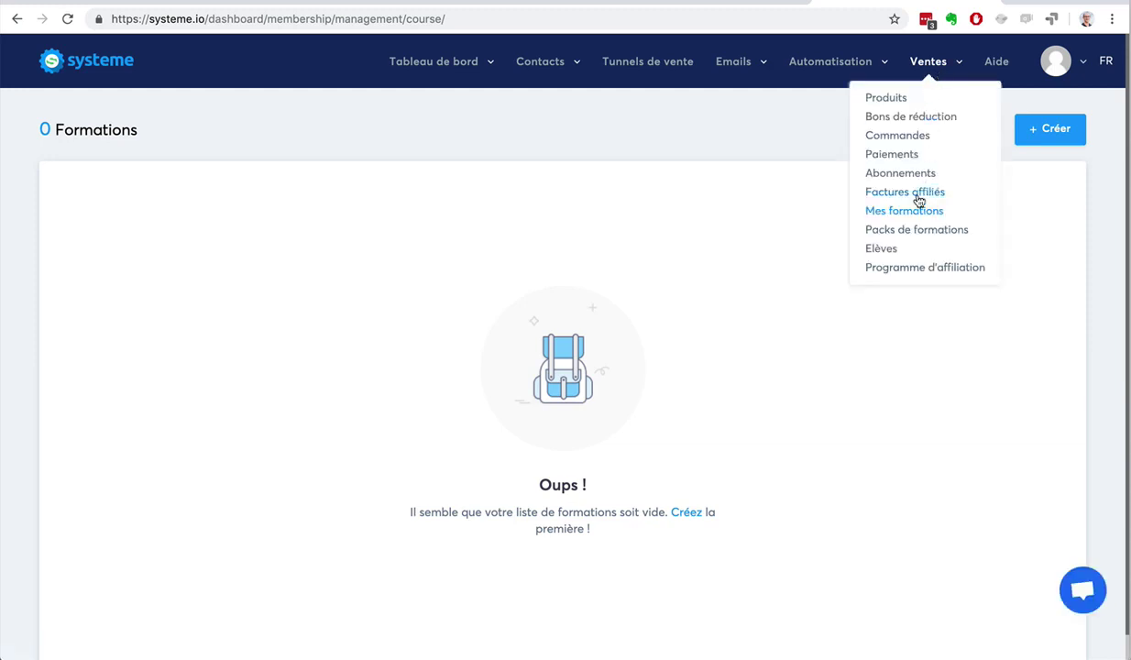
{"action": "left_click", "coordinate": [1029, 135]}
{"action": "left_click", "coordinate": [216, 216]}
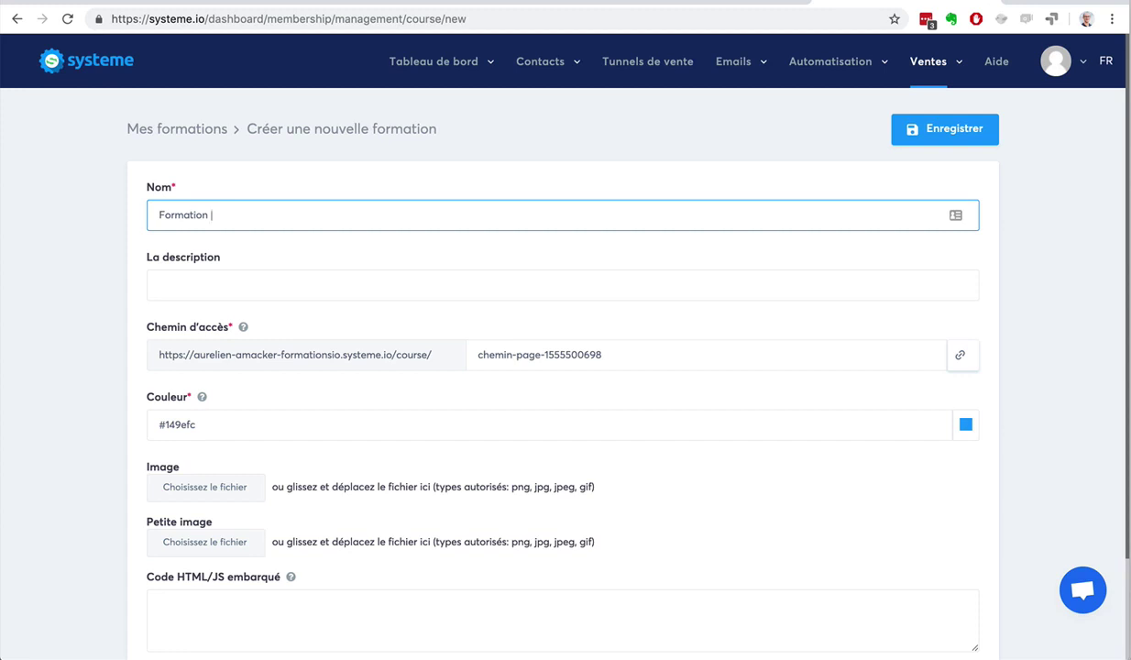
{"action": "type", "text": "Formation guitare"}
{"action": "left_click", "coordinate": [933, 129]}
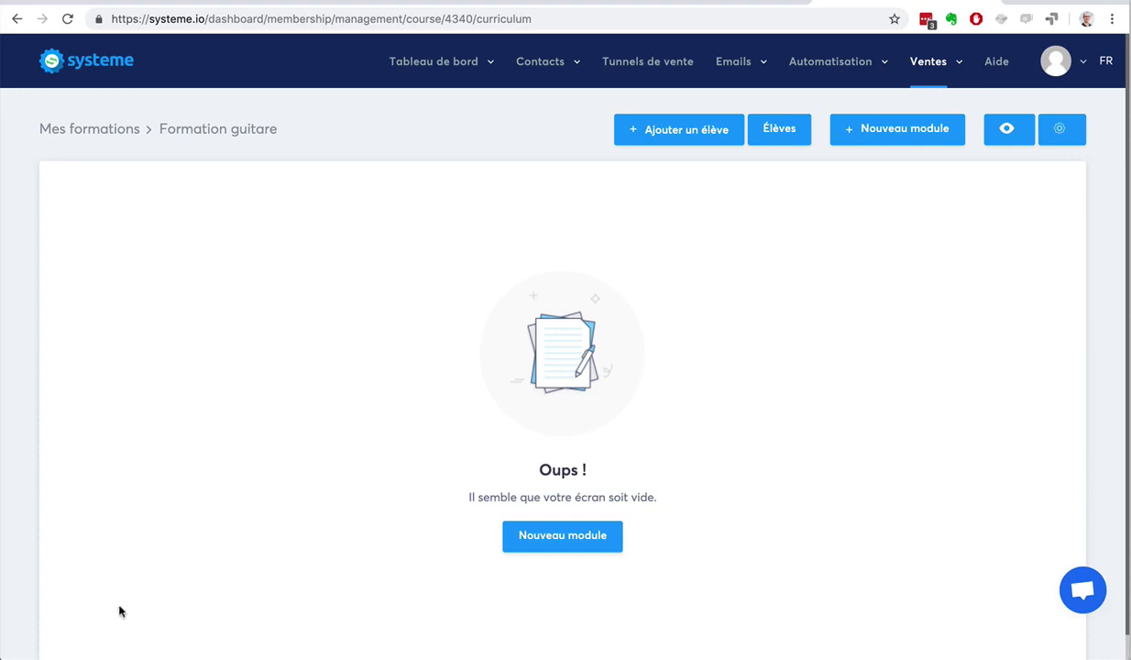
Step: Add a module named "Module 1: Les bases" to the Formation guitare course and save it
{"action": "left_click", "coordinate": [568, 538]}
{"action": "type", "text": "Module 1: Les bases"}
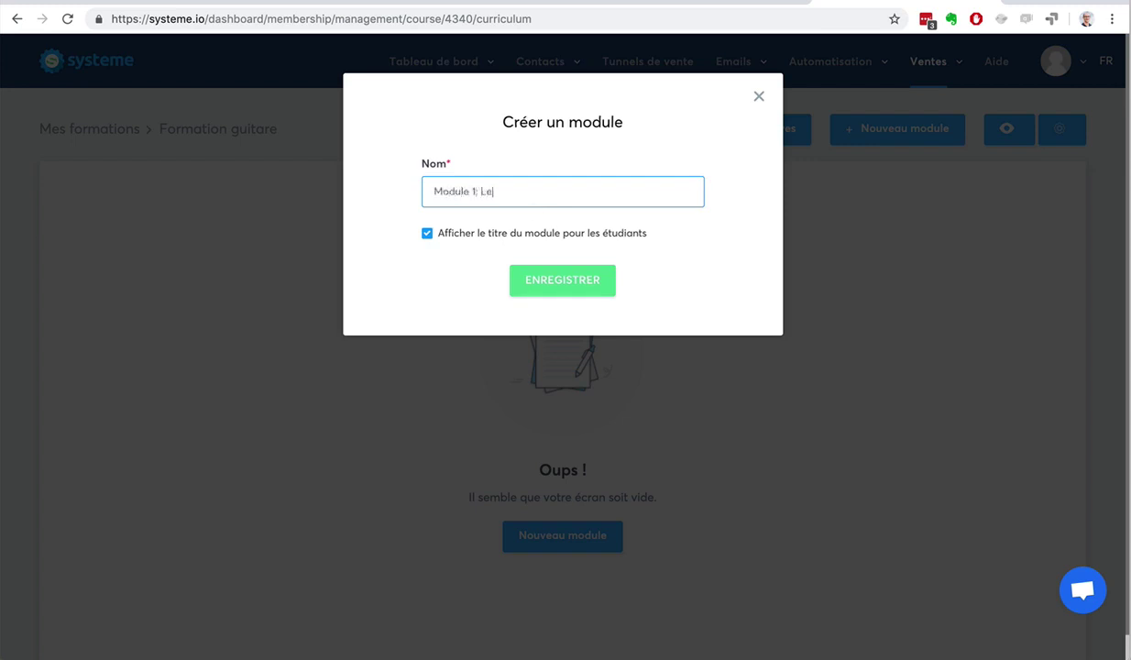
{"action": "left_click", "coordinate": [570, 277]}
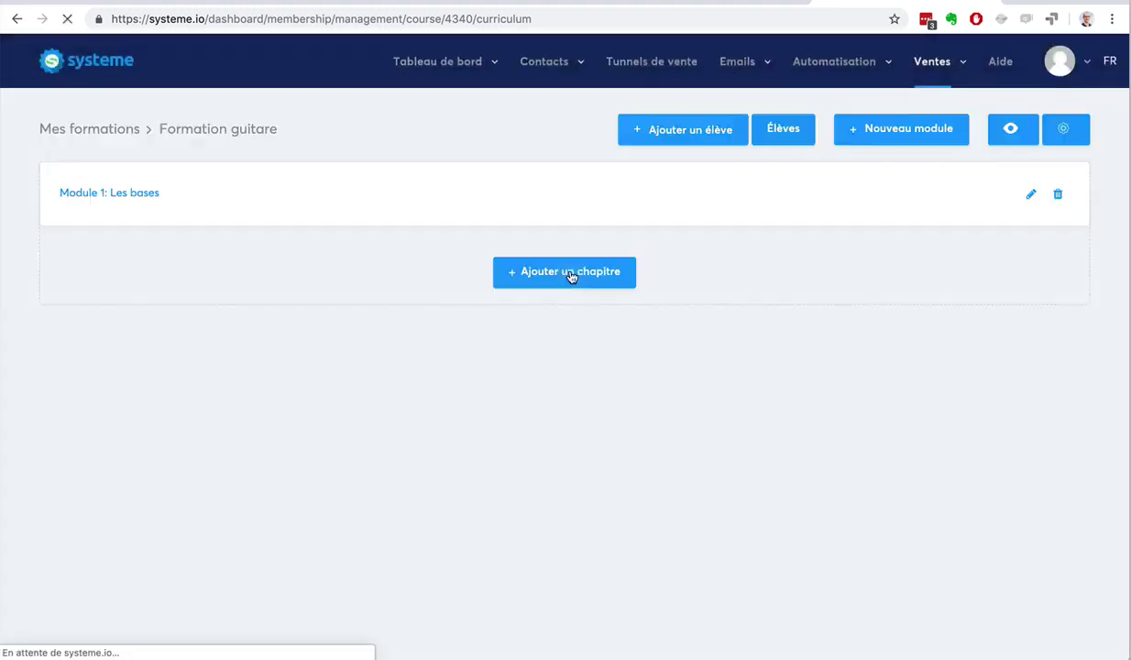
Step: Add a chapter named "Le solfège" to Module 1 with a delay of 0 and the video page type
{"action": "left_click", "coordinate": [570, 275]}
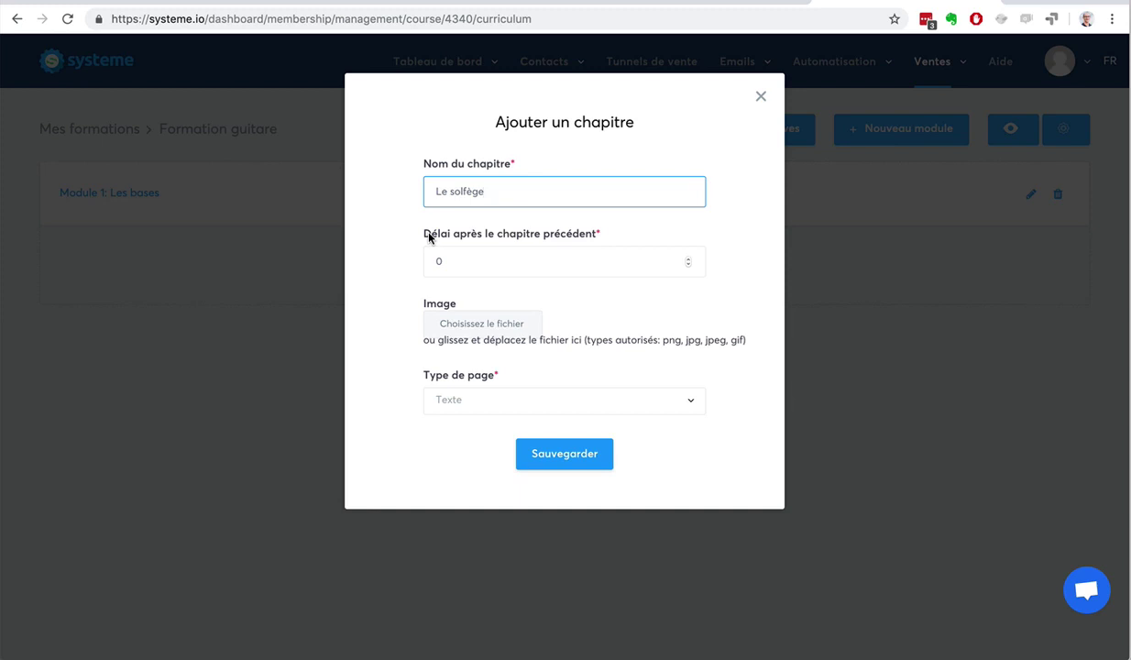
{"action": "triple_click", "coordinate": [686, 261]}
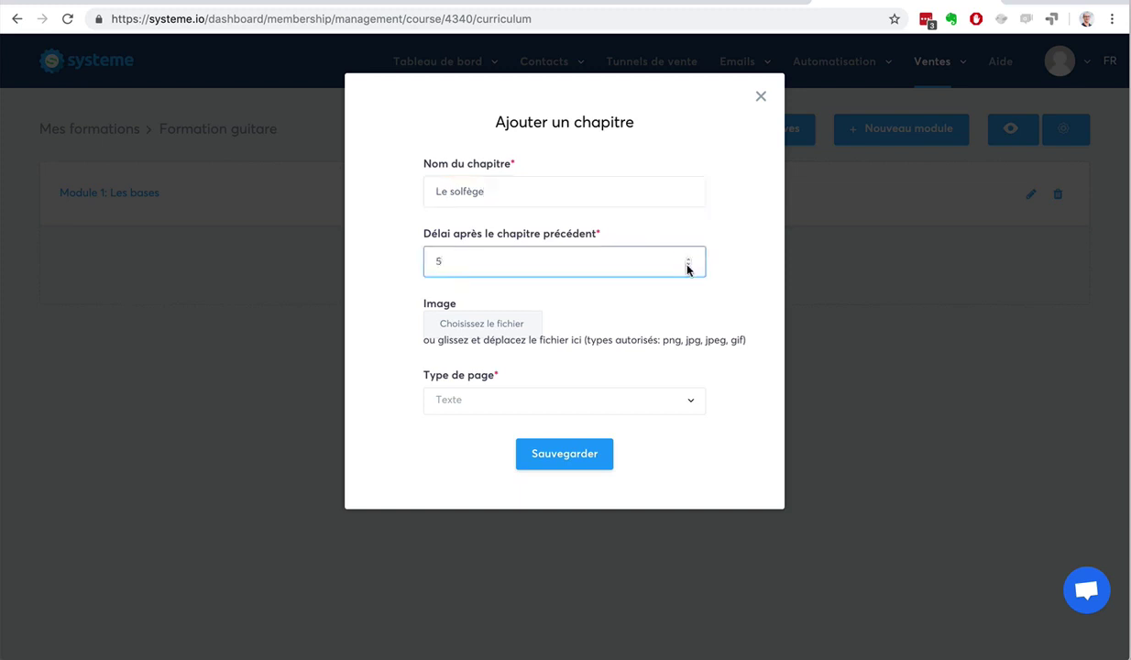
{"action": "left_click", "coordinate": [606, 413]}
{"action": "left_click", "coordinate": [598, 455]}
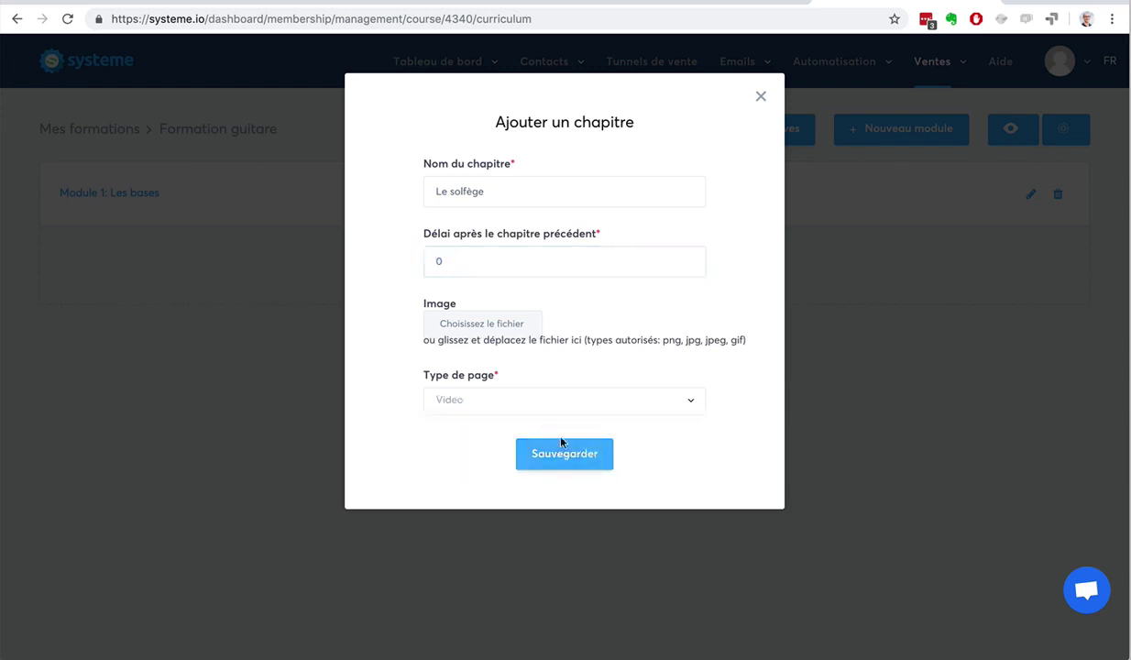
{"action": "left_click", "coordinate": [554, 455]}
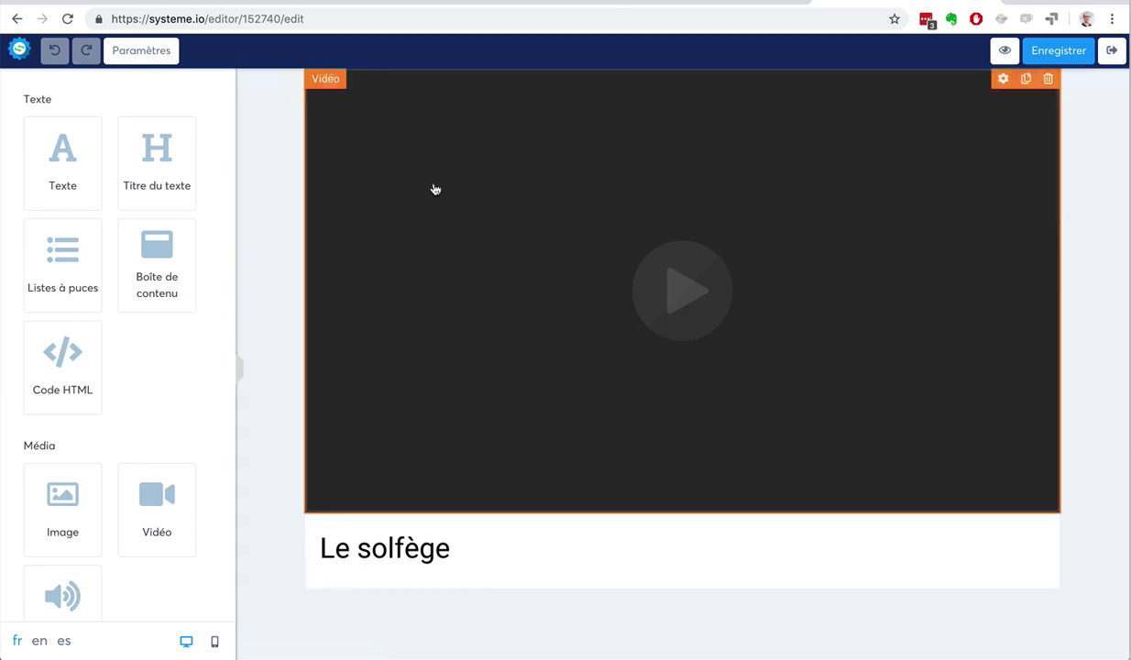
Step: Move the "Le solfège" heading above the video and insert a content box beneath the video
{"action": "left_click_drag", "start_coordinate": [371, 554], "coordinate": [321, 87]}
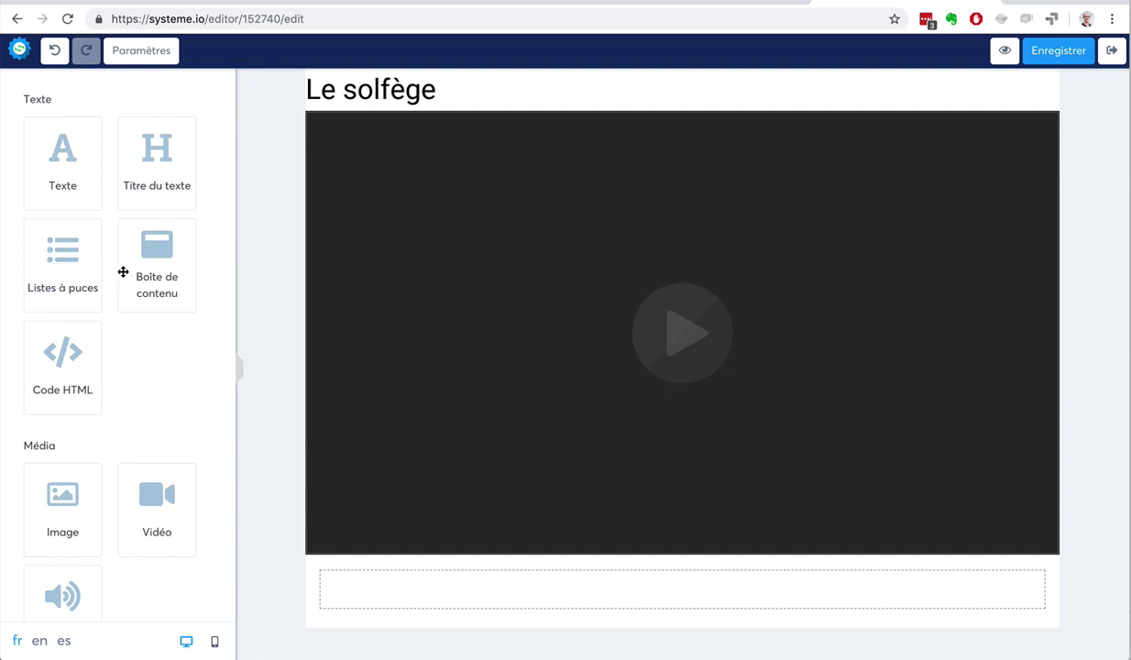
{"action": "left_click_drag", "start_coordinate": [151, 275], "coordinate": [411, 584]}
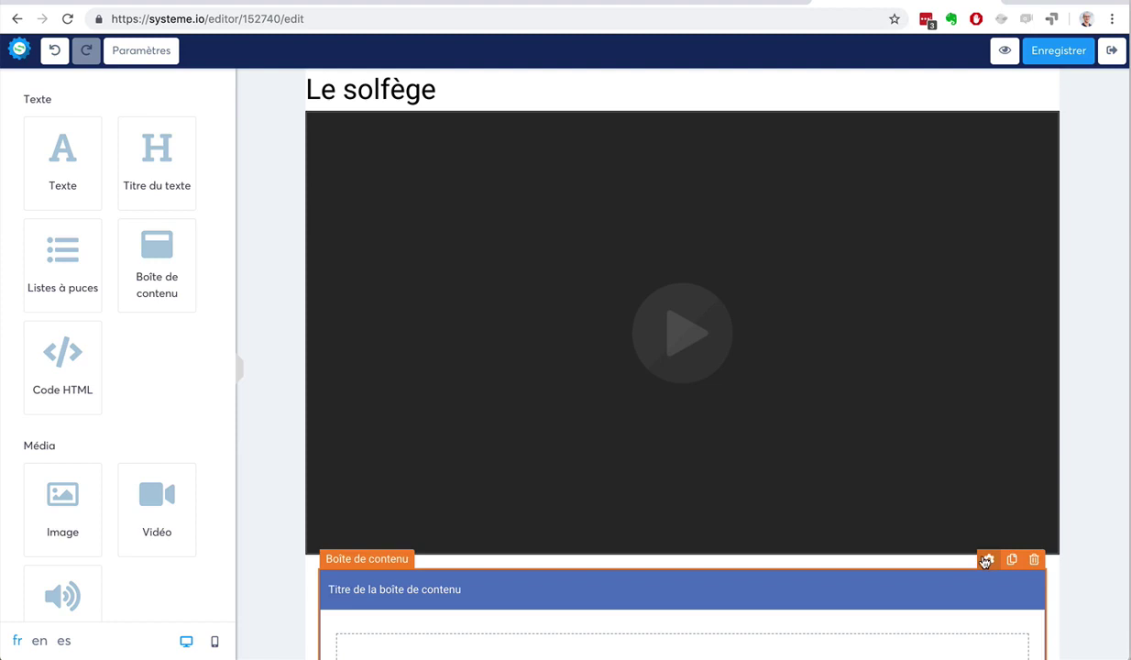
Step: Set the content box's header title to "Ressources" and its text size to 24
{"action": "left_click", "coordinate": [986, 560]}
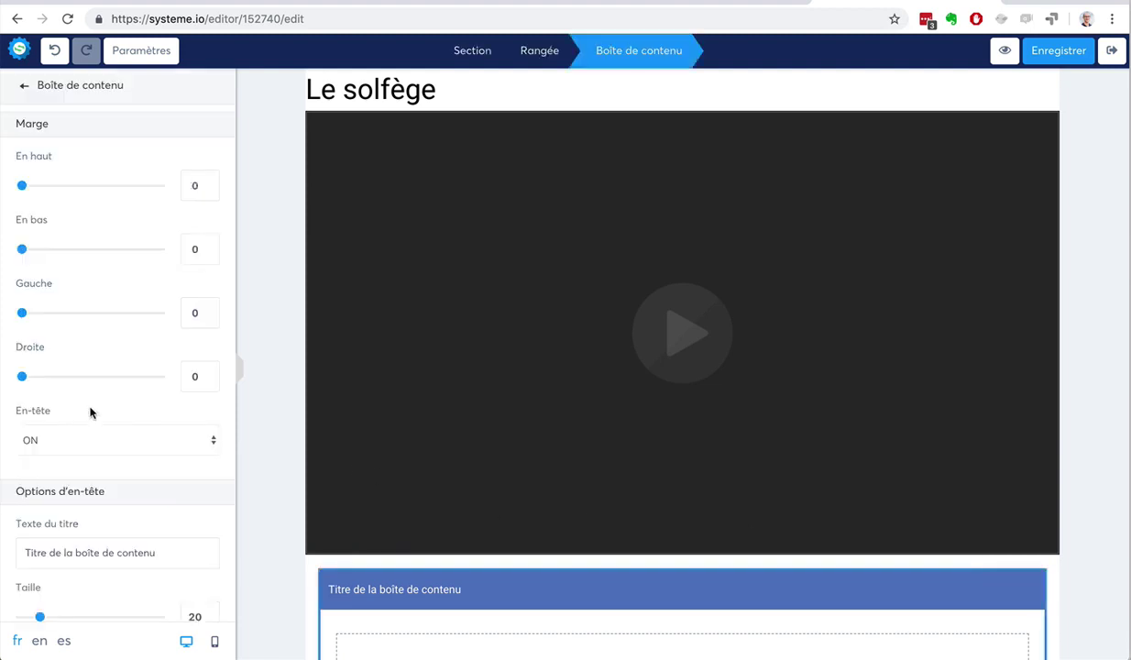
{"action": "scroll", "coordinate": [89, 396], "scroll_direction": "down", "scroll_amount": 2}
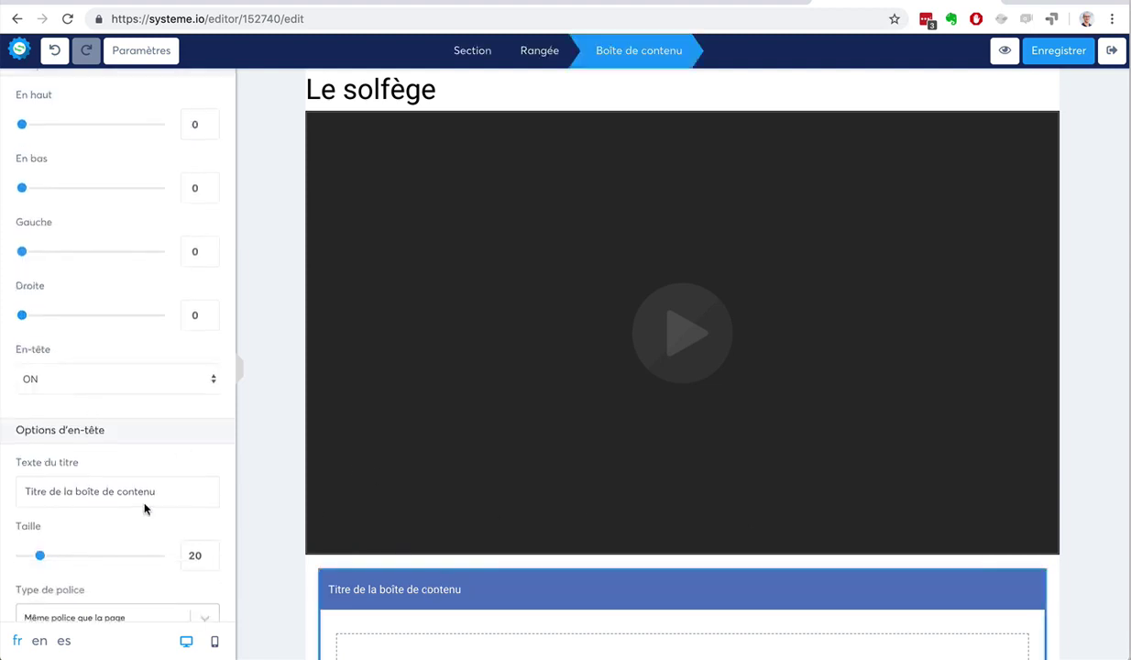
{"action": "left_click_drag", "start_coordinate": [156, 491], "coordinate": [0, 486]}
{"action": "type", "text": "Rewsource"}
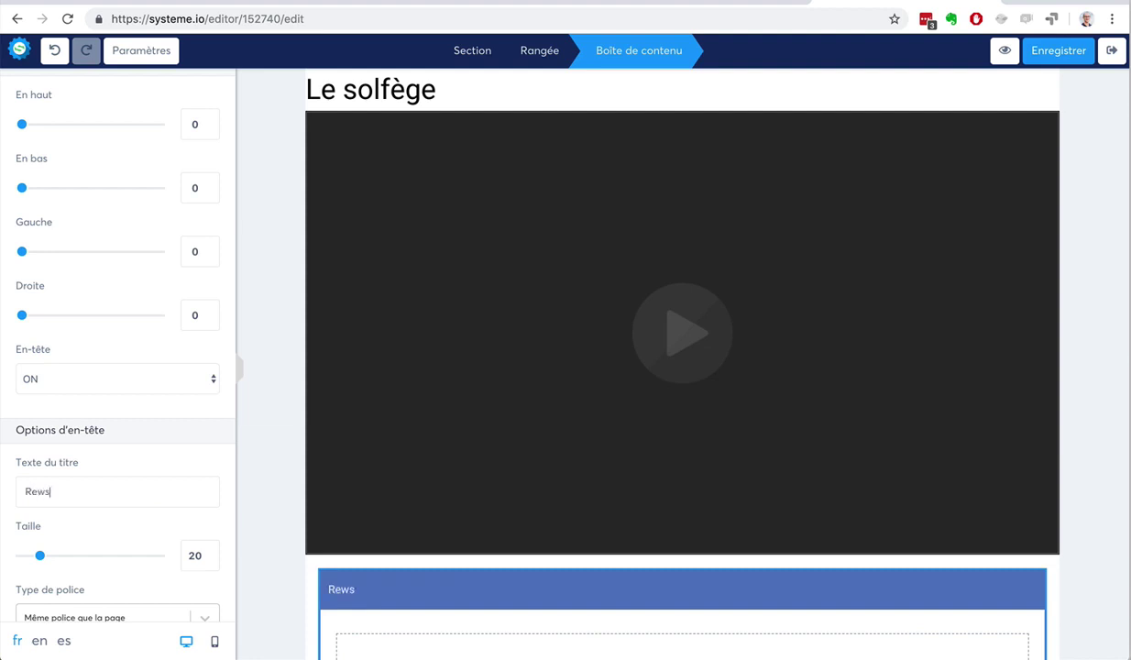
{"action": "key", "text": "BackSpace"}
{"action": "key", "text": "BackSpace"}
{"action": "key", "text": "BackSpace"}
{"action": "type", "text": "sources"}
{"action": "left_click_drag", "start_coordinate": [41, 555], "coordinate": [46, 559]}
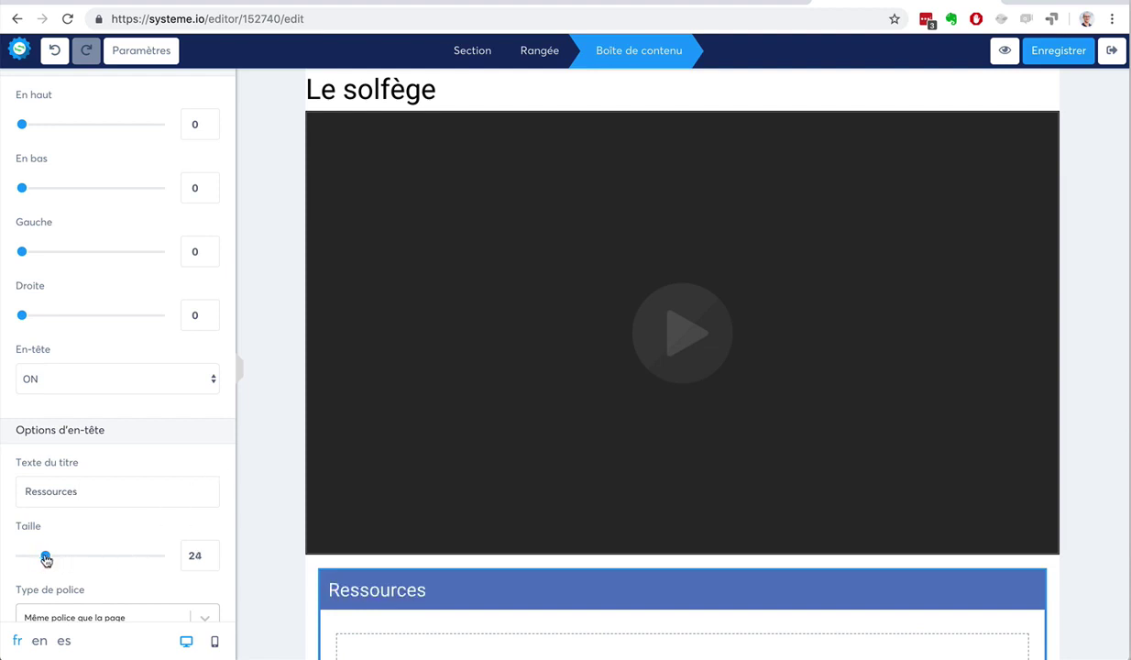
{"action": "left_click", "coordinate": [249, 420]}
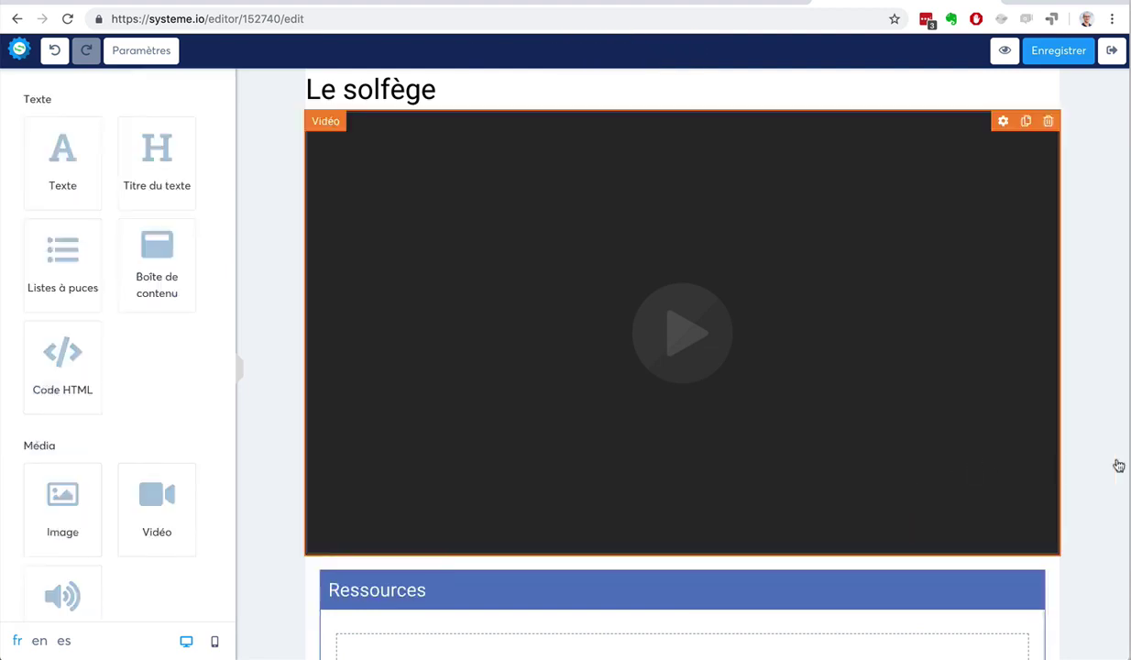
Step: Insert a bulleted list inside the Ressources box and change its bullet icon to the check mark flaticon-interface
{"action": "scroll", "coordinate": [1108, 462], "scroll_direction": "down", "scroll_amount": 1}
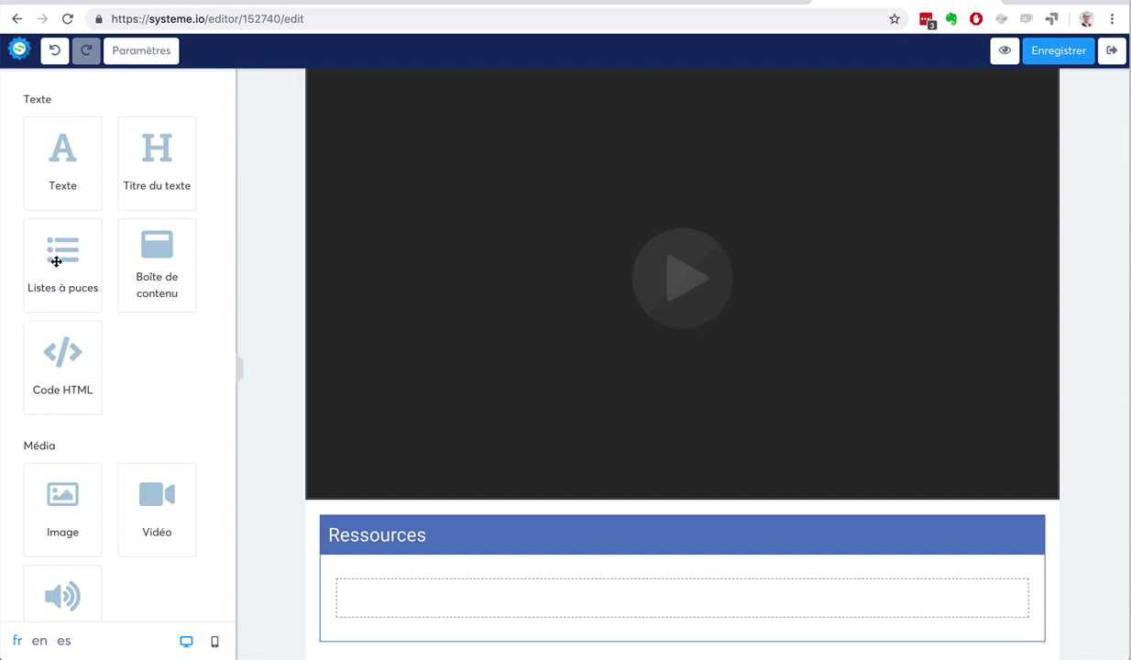
{"action": "left_click_drag", "start_coordinate": [57, 256], "coordinate": [452, 578]}
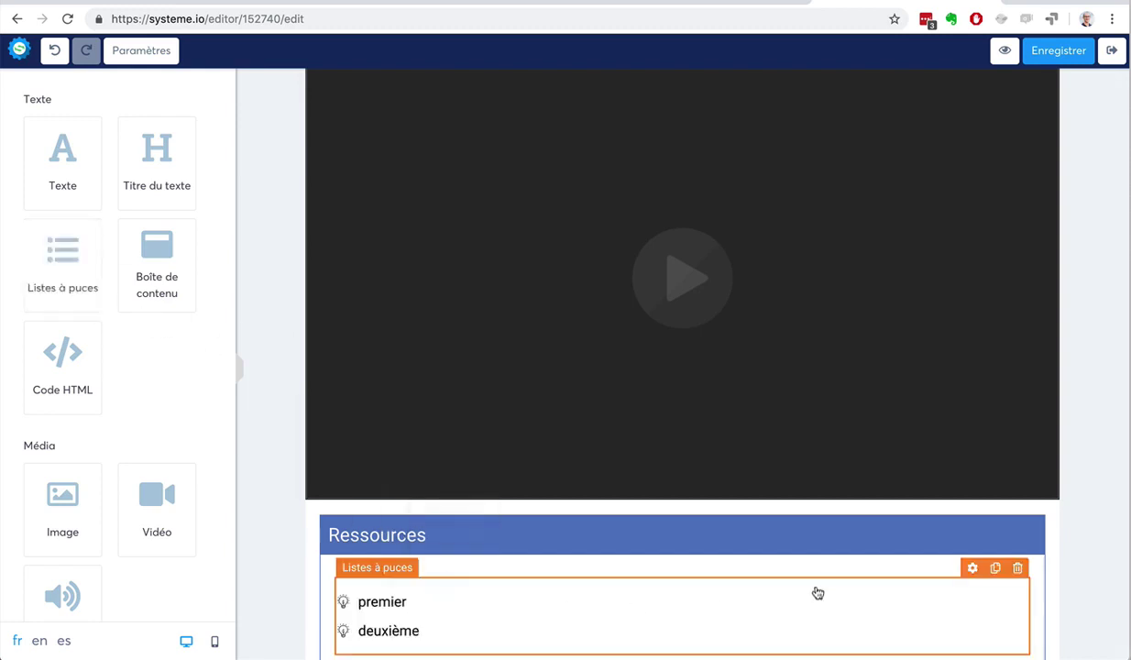
{"action": "scroll", "coordinate": [1103, 497], "scroll_direction": "down", "scroll_amount": 1}
{"action": "left_click", "coordinate": [357, 575]}
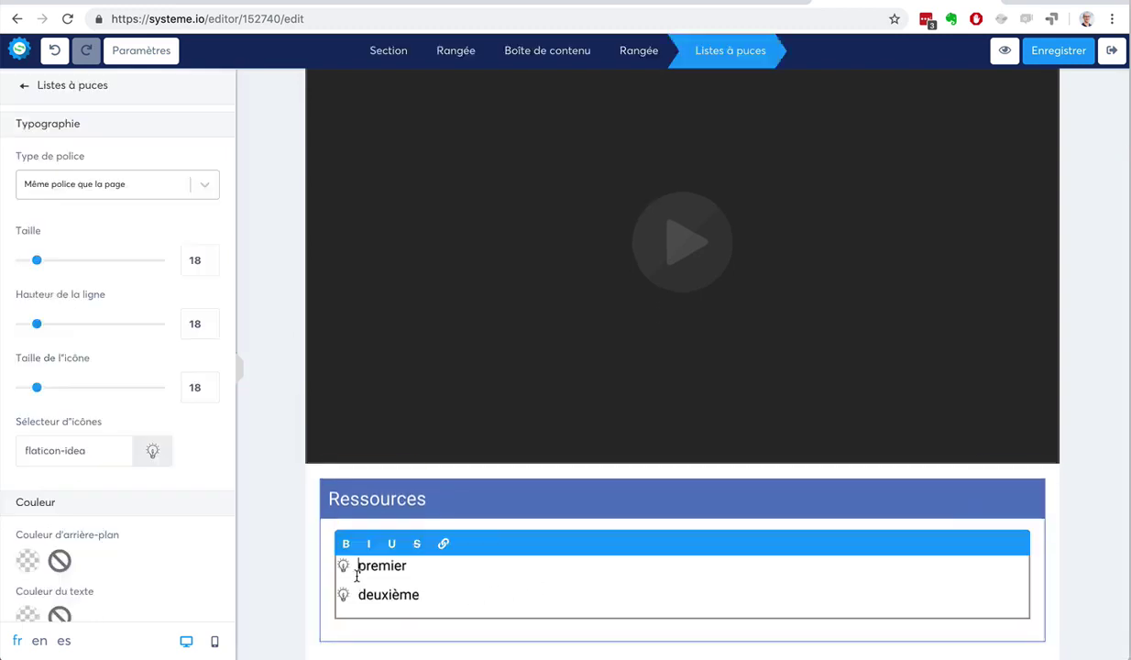
{"action": "left_click", "coordinate": [153, 452]}
{"action": "left_click", "coordinate": [71, 542]}
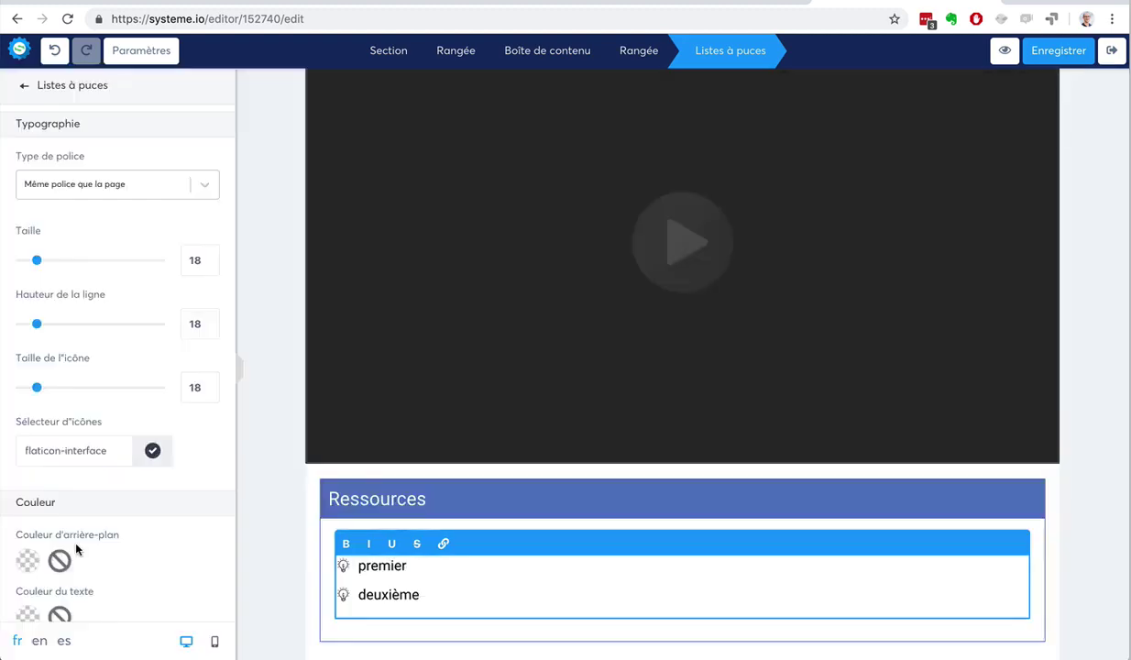
Step: Set the bulleted list's icon colour to light green 7ED321
{"action": "scroll", "coordinate": [139, 564], "scroll_direction": "down", "scroll_amount": 5}
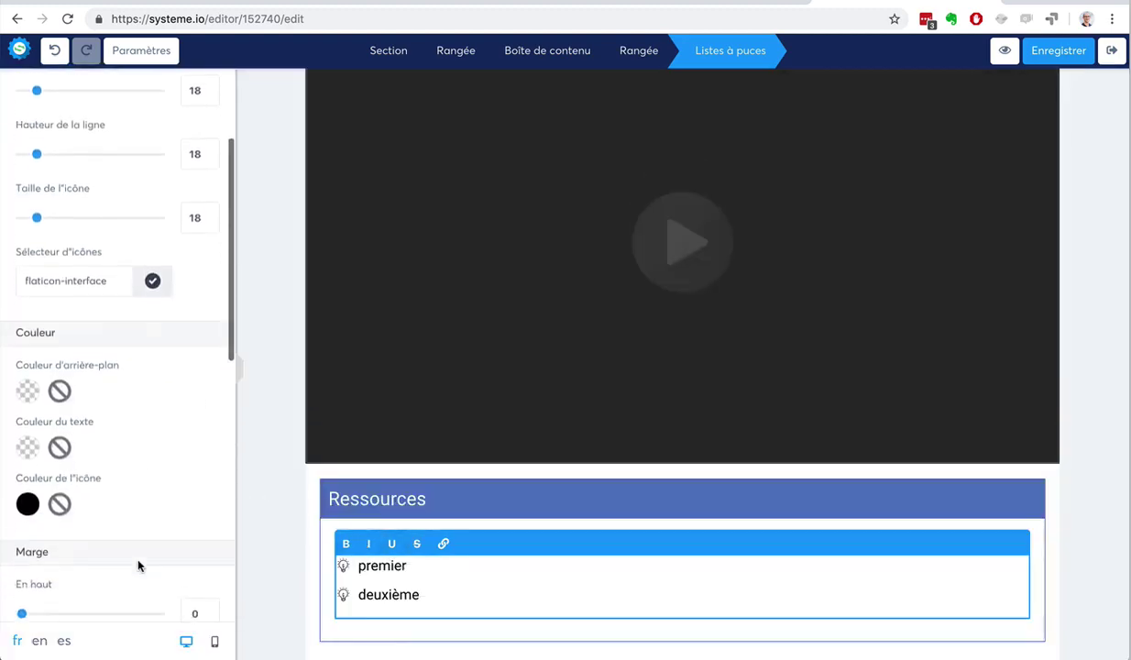
{"action": "left_click", "coordinate": [29, 473]}
{"action": "scroll", "coordinate": [140, 553], "scroll_direction": "down", "scroll_amount": 5}
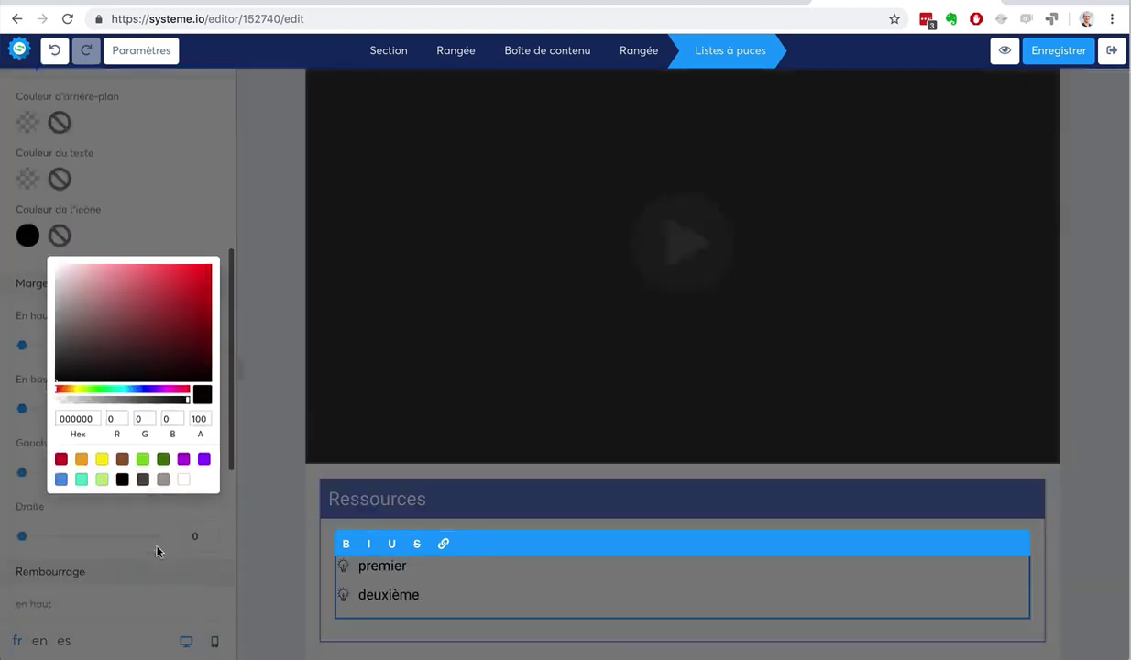
{"action": "left_click", "coordinate": [145, 446]}
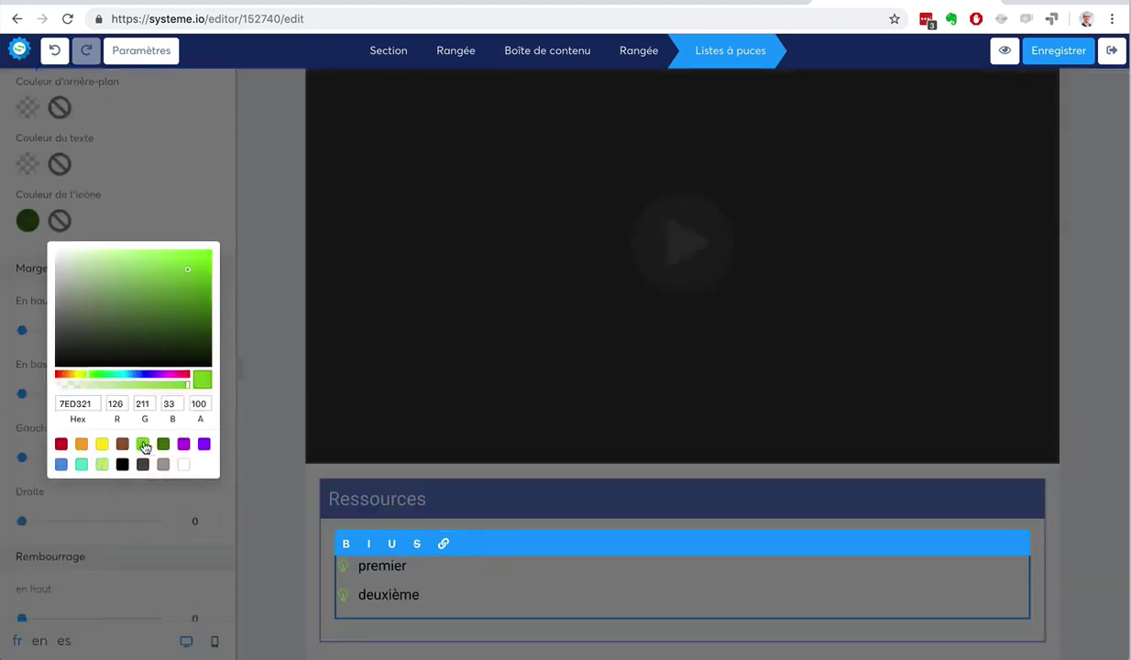
{"action": "left_click", "coordinate": [922, 506]}
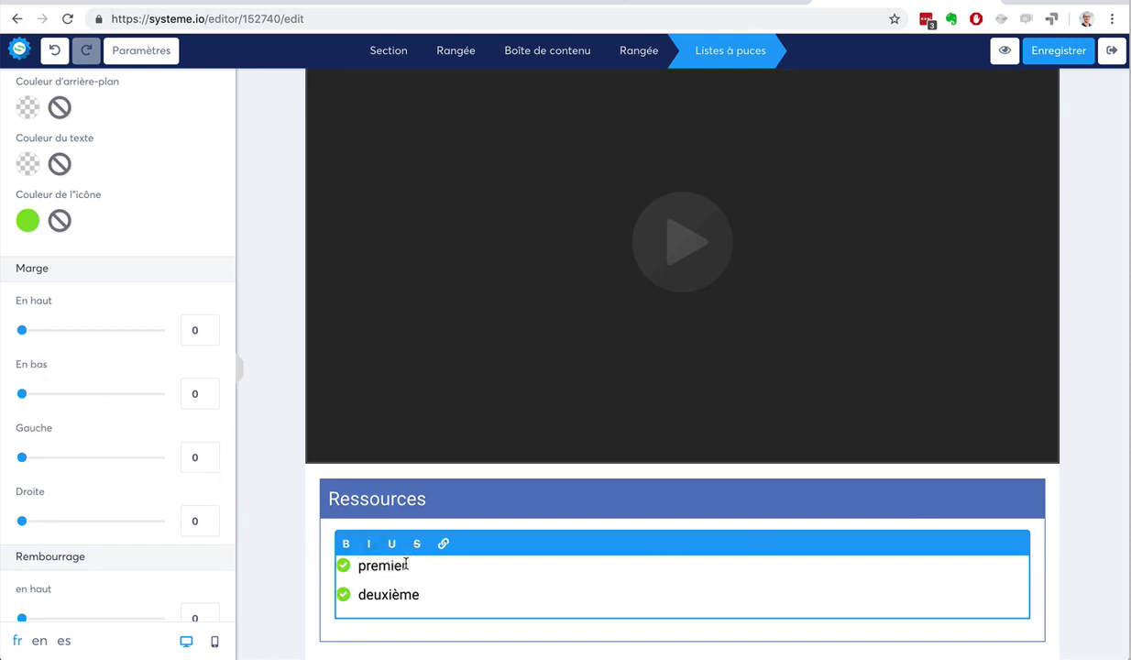
Step: Replace the first bullet's text with "Livre tatata" and turn it into a link with no URL entered
{"action": "left_click_drag", "start_coordinate": [406, 564], "coordinate": [364, 564]}
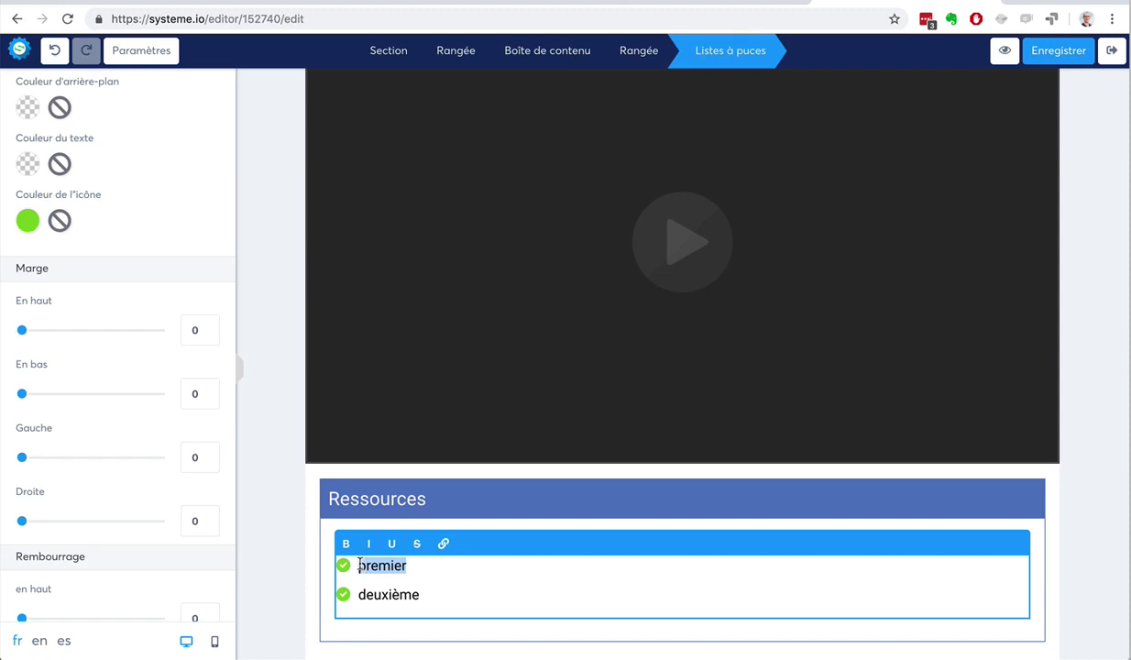
{"action": "type", "text": "Livre tatata"}
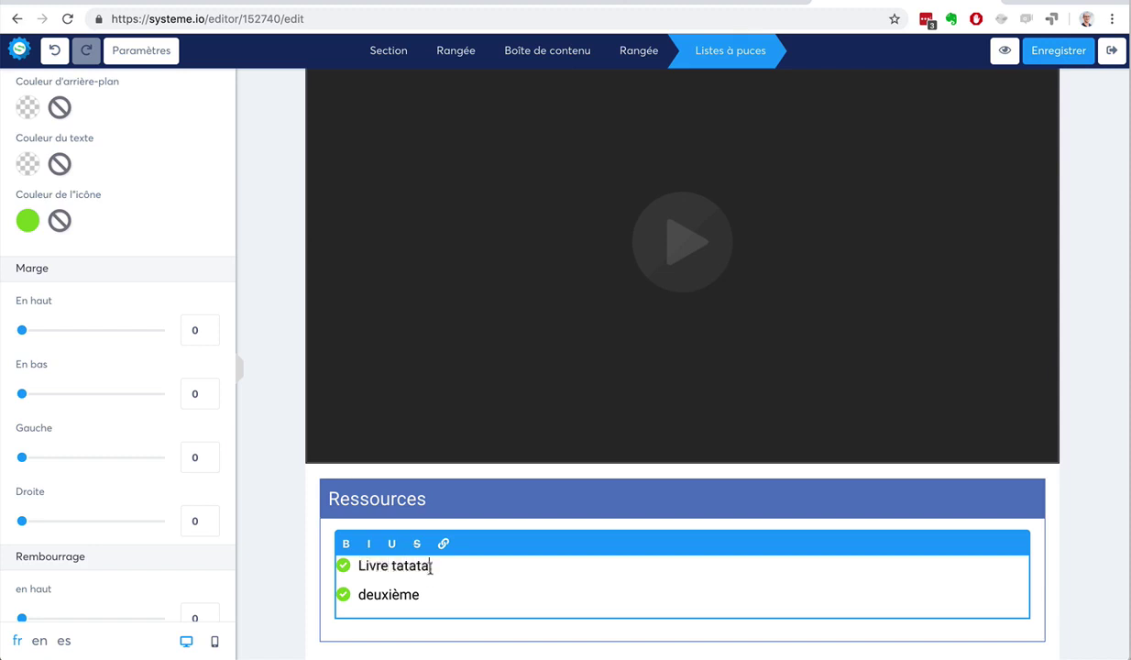
{"action": "left_click_drag", "start_coordinate": [418, 547], "coordinate": [350, 547]}
{"action": "left_click", "coordinate": [443, 544]}
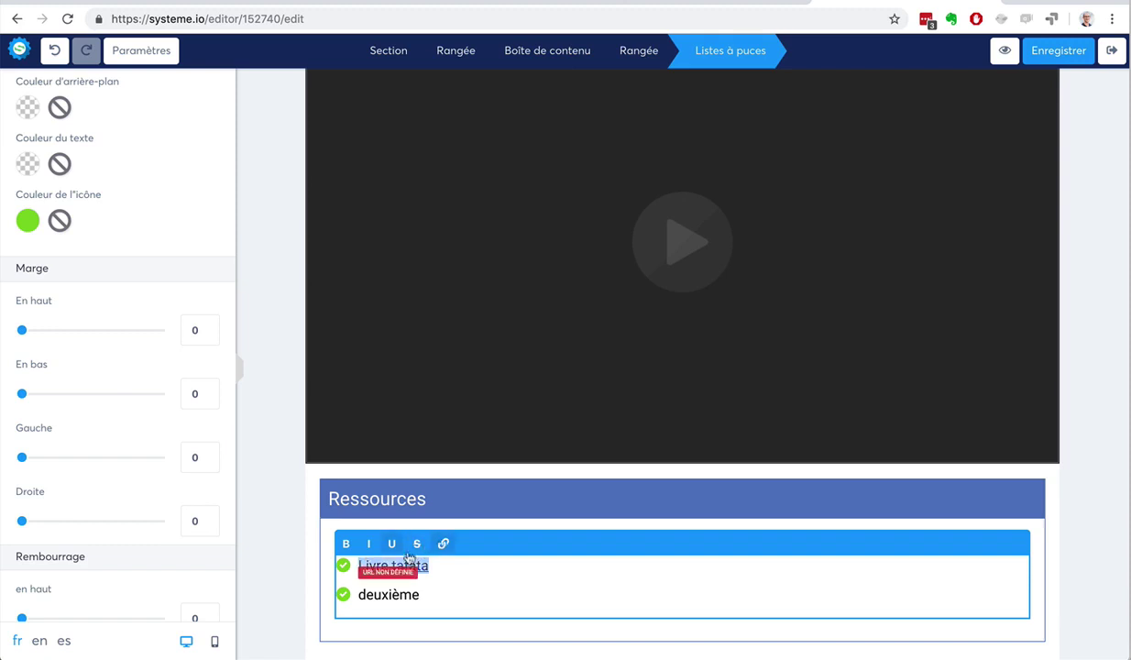
{"action": "left_click", "coordinate": [366, 560]}
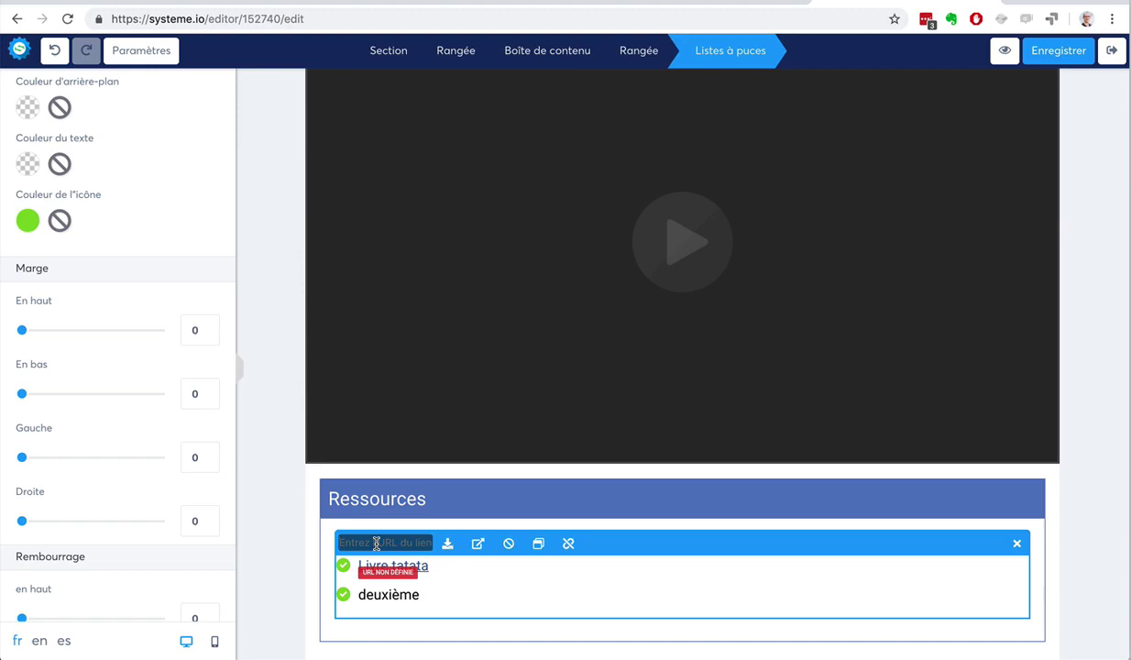
{"action": "left_click", "coordinate": [1052, 518]}
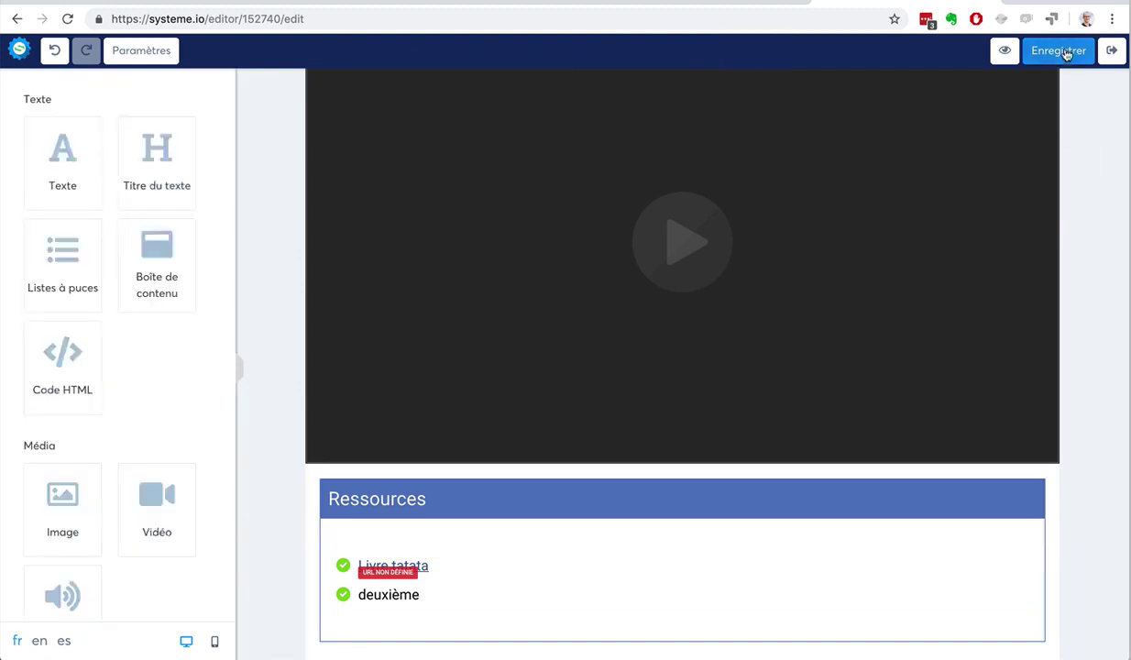
Step: Save the chapter page, return to the course curriculum and duplicate the "Le solfège" chapter
{"action": "left_click", "coordinate": [1111, 52]}
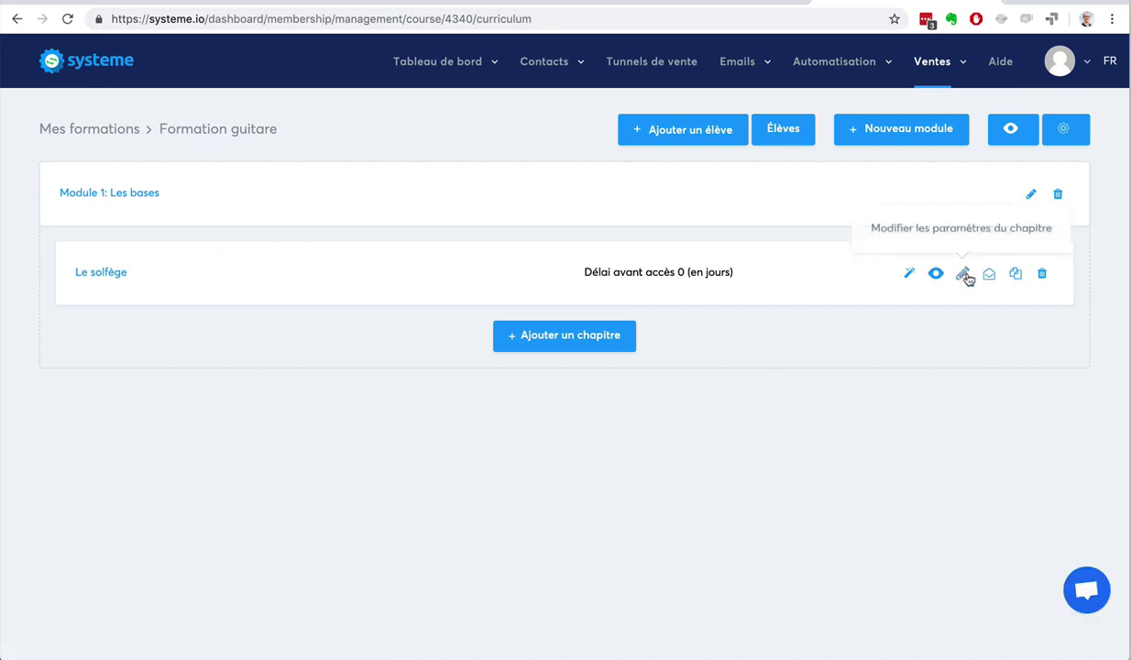
{"action": "left_click", "coordinate": [1012, 275]}
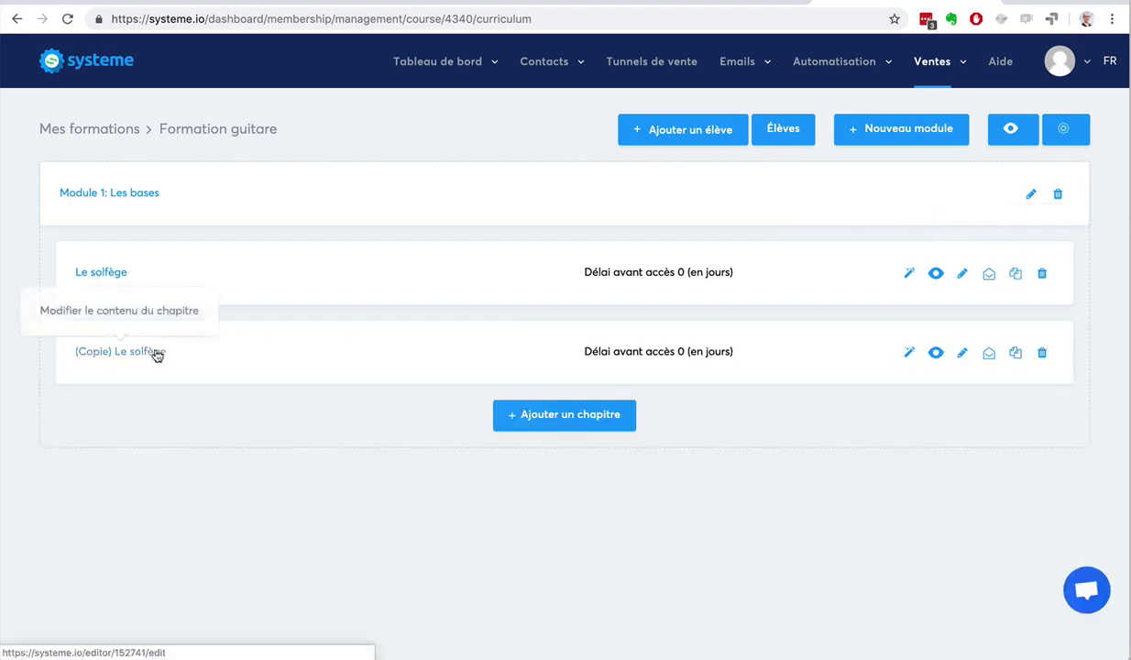
Step: Change the heading on the duplicated "Le solfège" chapter's page to "La guitare", save the page and return to the curriculum
{"action": "left_click", "coordinate": [156, 354]}
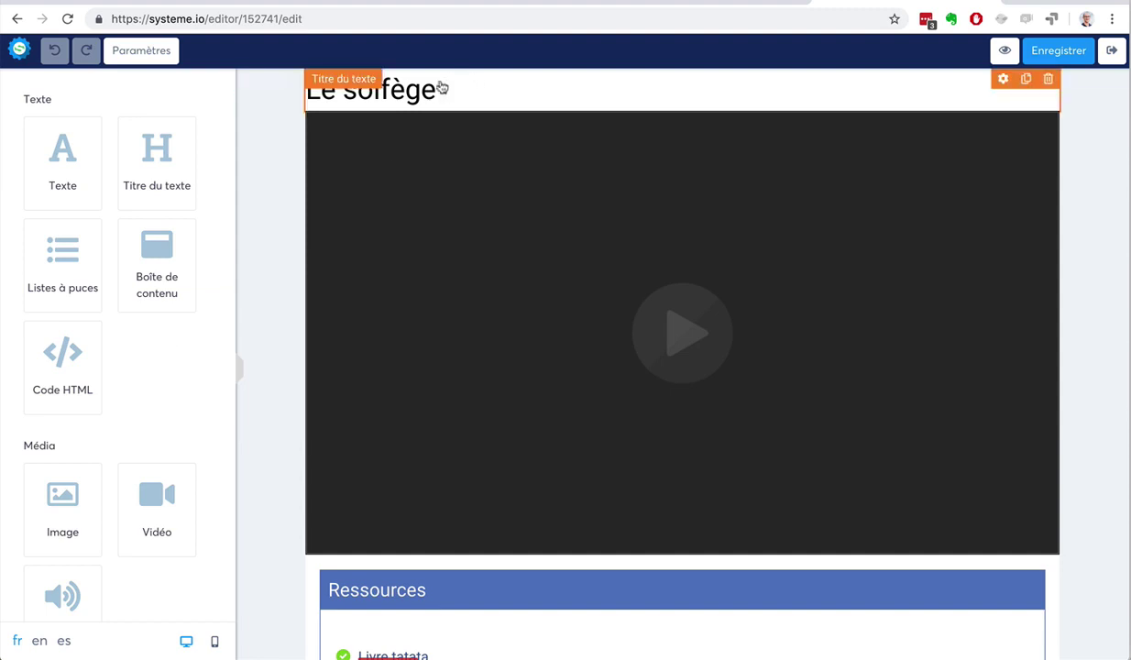
{"action": "left_click", "coordinate": [421, 90]}
{"action": "left_click_drag", "start_coordinate": [422, 91], "coordinate": [290, 85]}
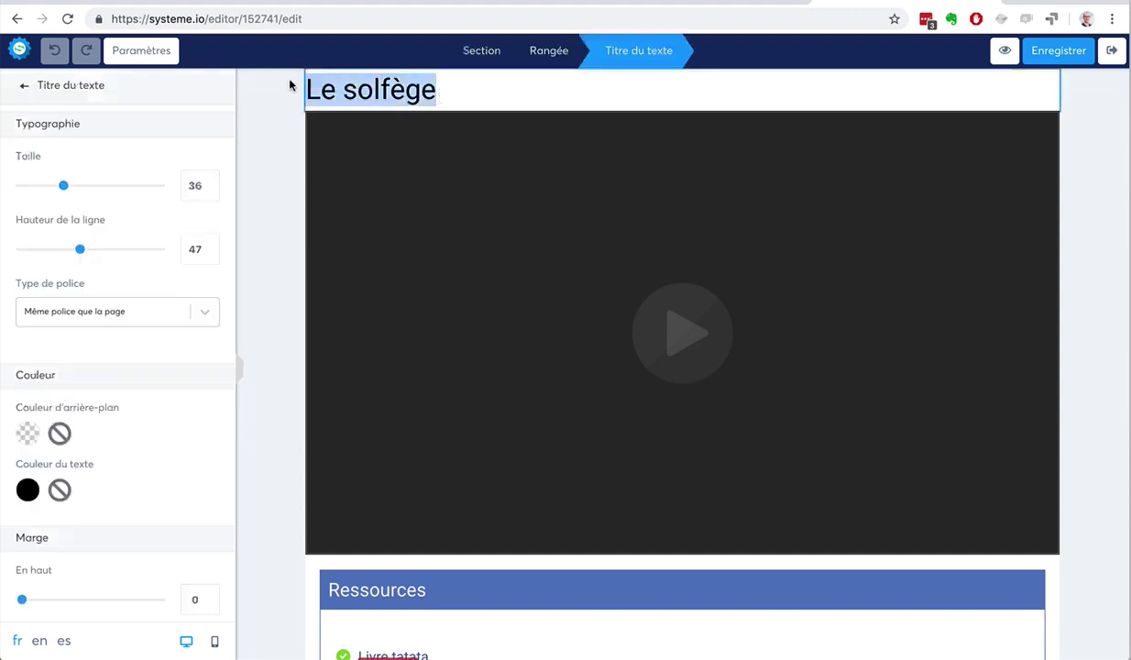
{"action": "type", "text": "La guitare"}
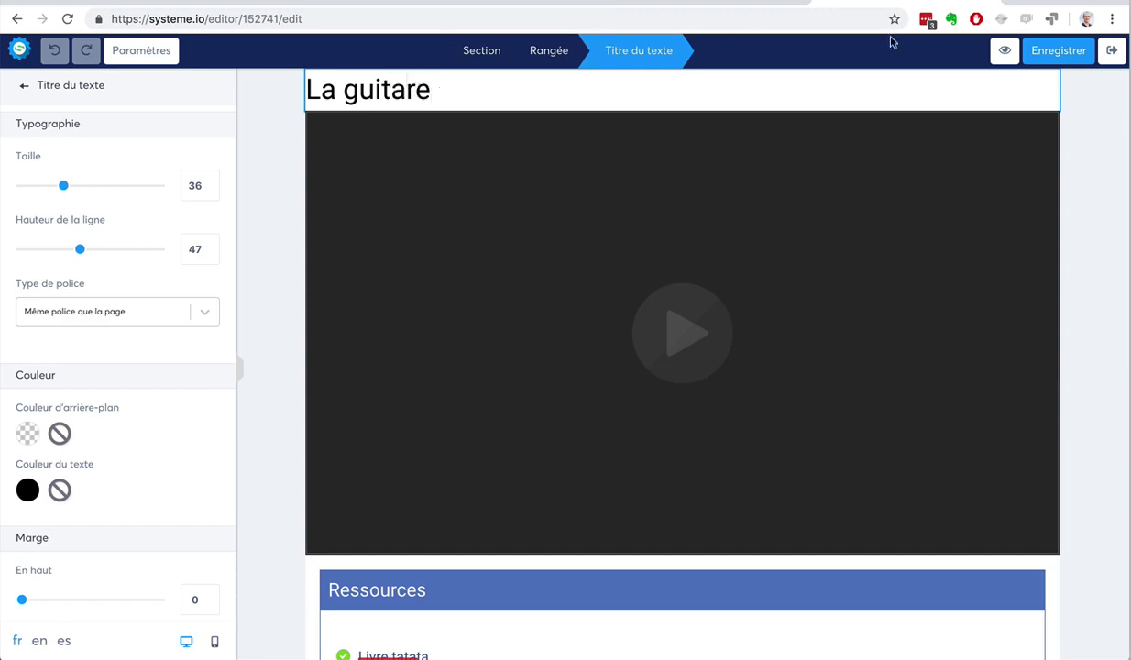
{"action": "left_click", "coordinate": [1056, 49]}
{"action": "left_click", "coordinate": [1110, 54]}
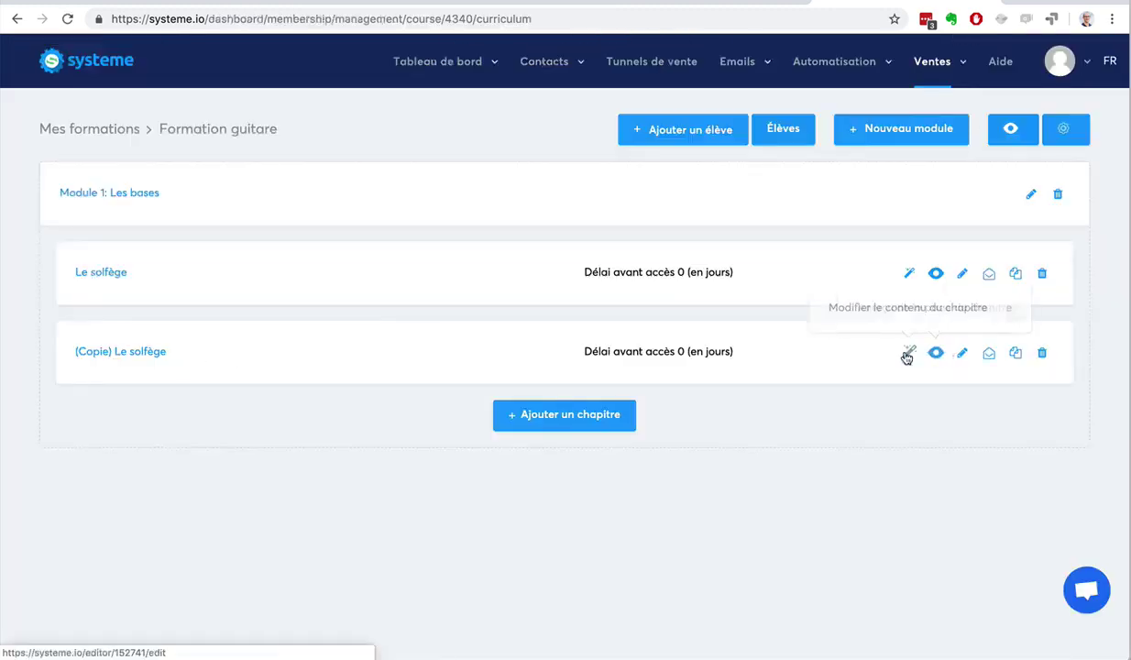
Step: Rename the duplicated "Le solfège" chapter to "La guitare" in its chapter settings and save
{"action": "left_click", "coordinate": [907, 354]}
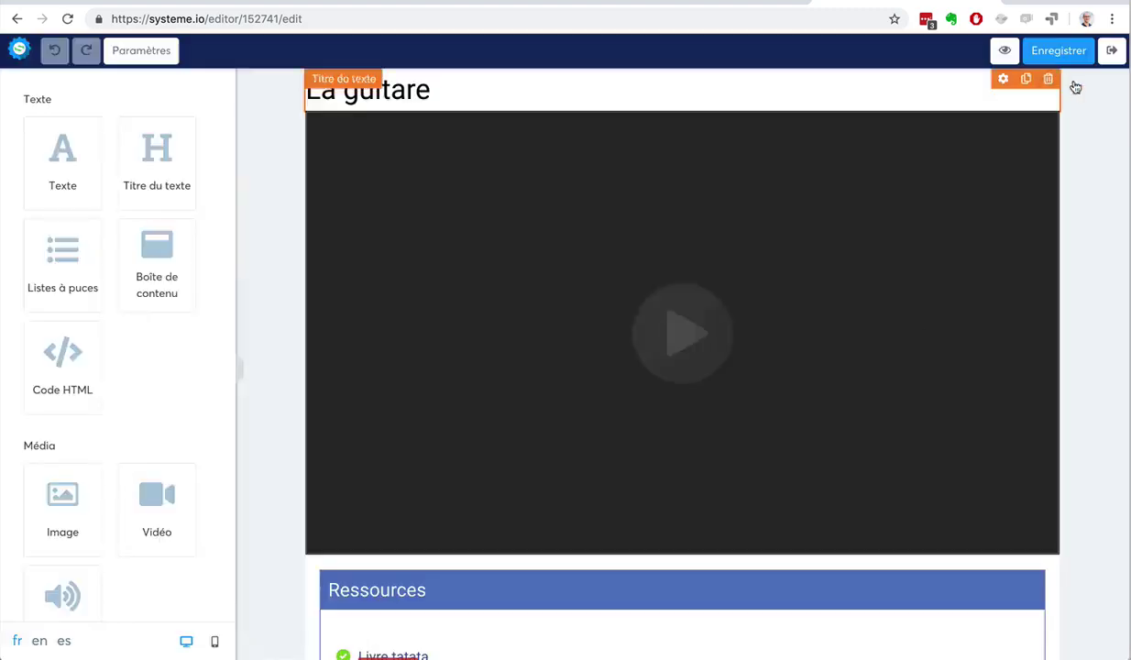
{"action": "left_click", "coordinate": [1111, 50]}
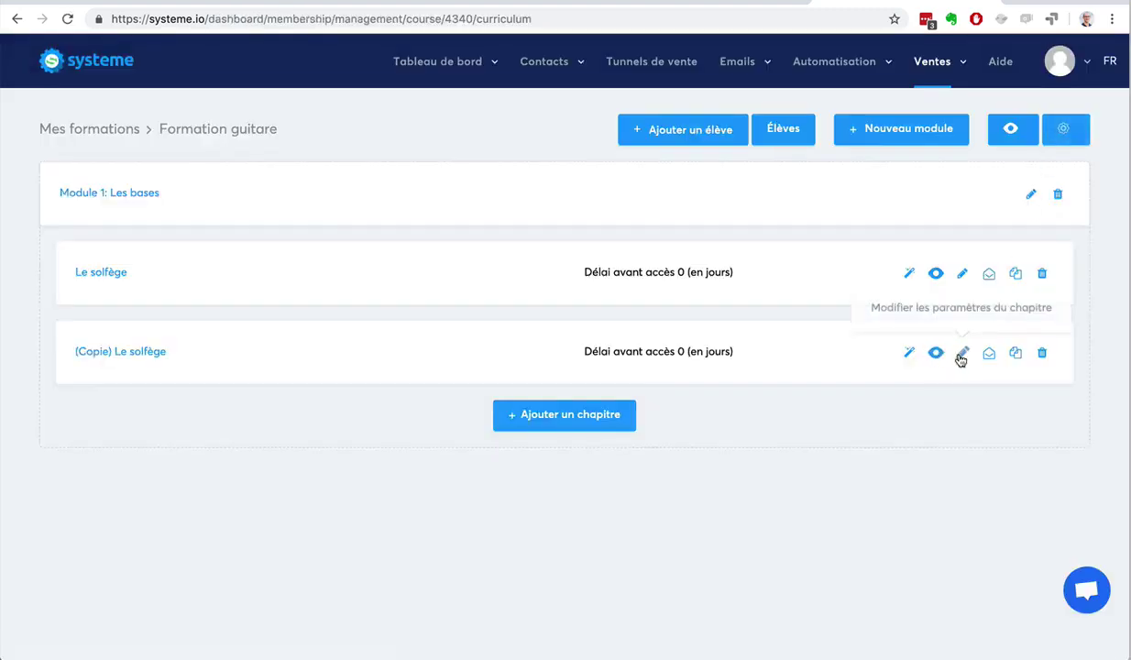
{"action": "left_click", "coordinate": [961, 354]}
{"action": "left_click_drag", "start_coordinate": [525, 190], "coordinate": [391, 189]}
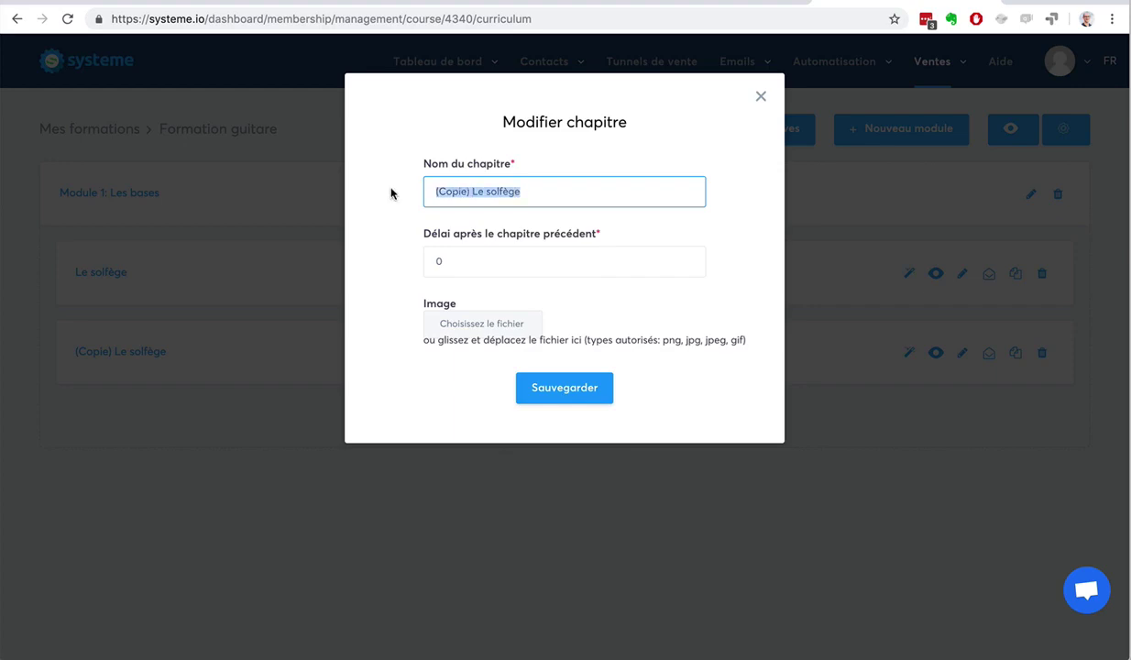
{"action": "type", "text": "L"}
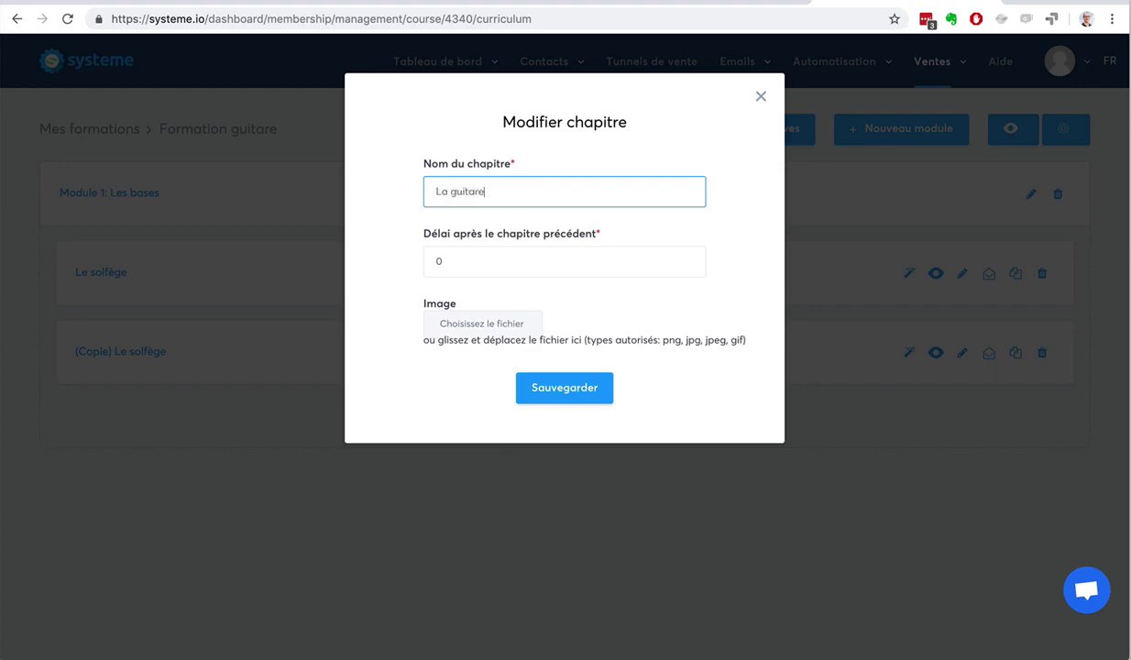
{"action": "type", "text": "a guitare"}
{"action": "left_click", "coordinate": [562, 386]}
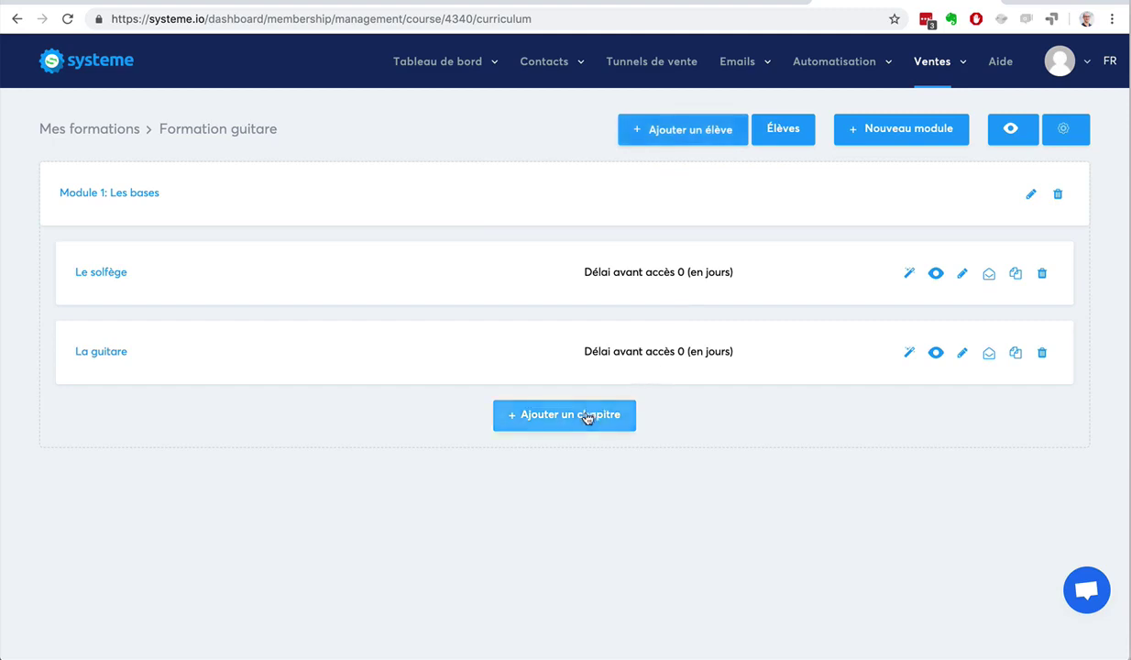
Step: Create a new course module named "Module 2", leaving its title shown to students
{"action": "left_click", "coordinate": [870, 139]}
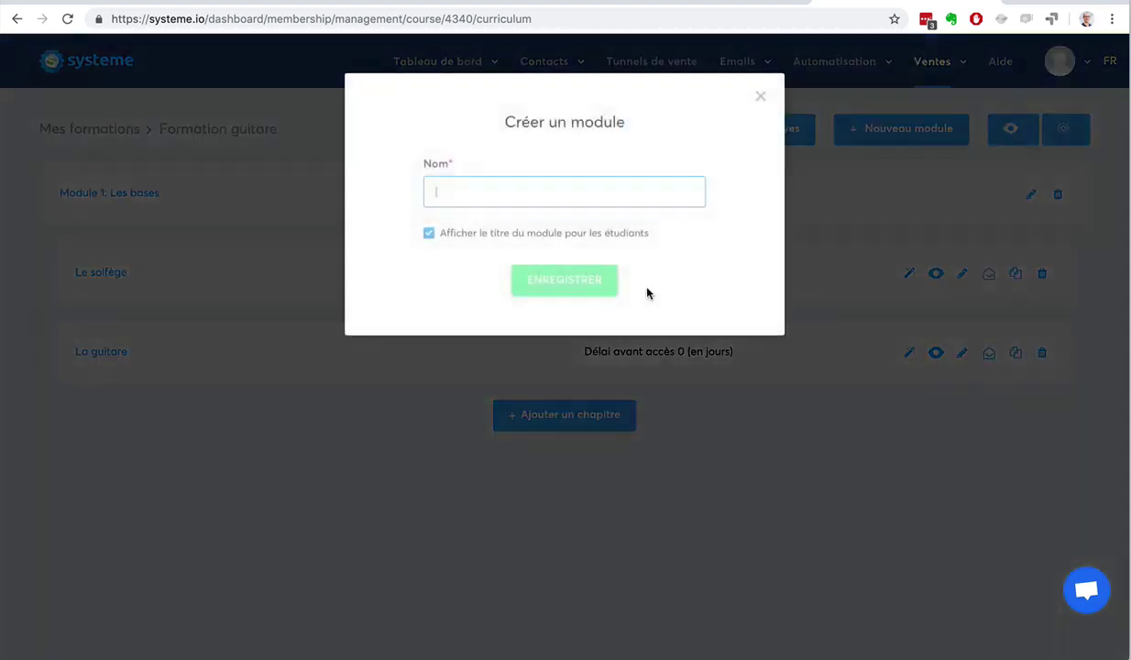
{"action": "type", "text": "Module "}
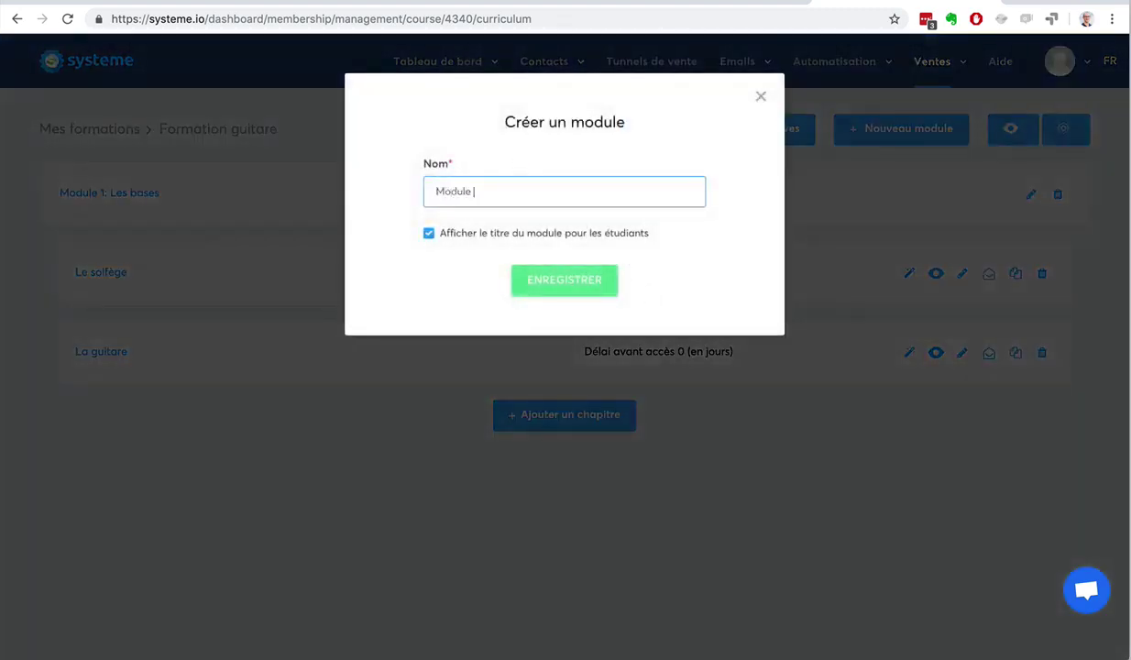
{"action": "type", "text": "2"}
{"action": "left_click", "coordinate": [550, 279]}
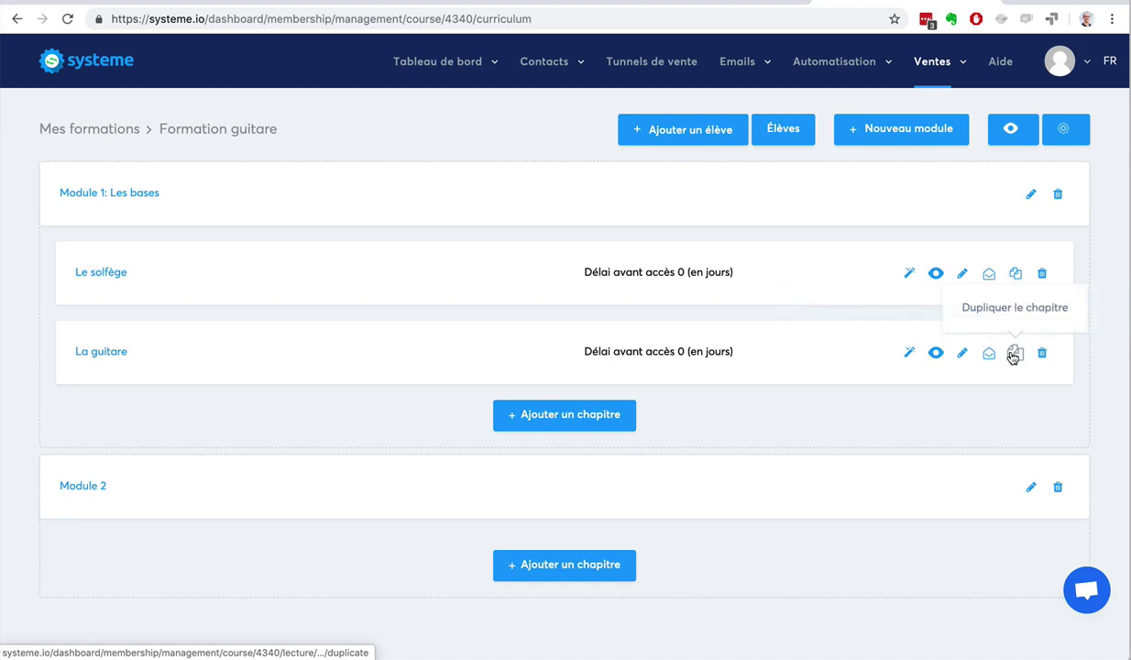
Step: Duplicate the "La guitare" chapter and move the copy into Module 2
{"action": "left_click", "coordinate": [1013, 354]}
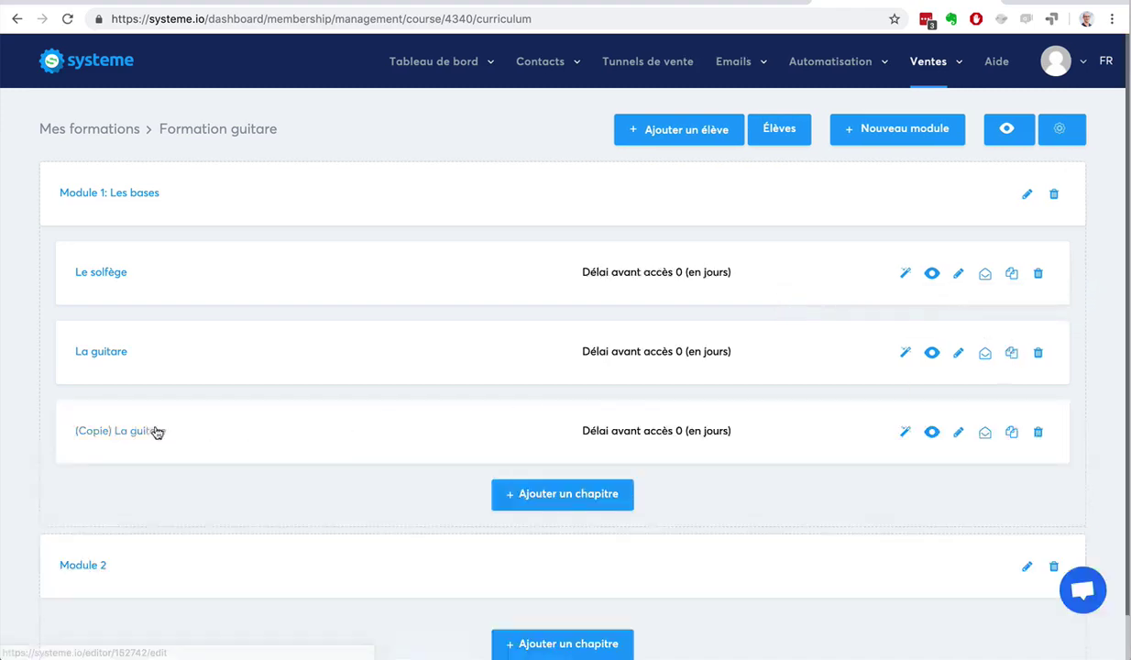
{"action": "left_click_drag", "start_coordinate": [156, 431], "coordinate": [321, 594]}
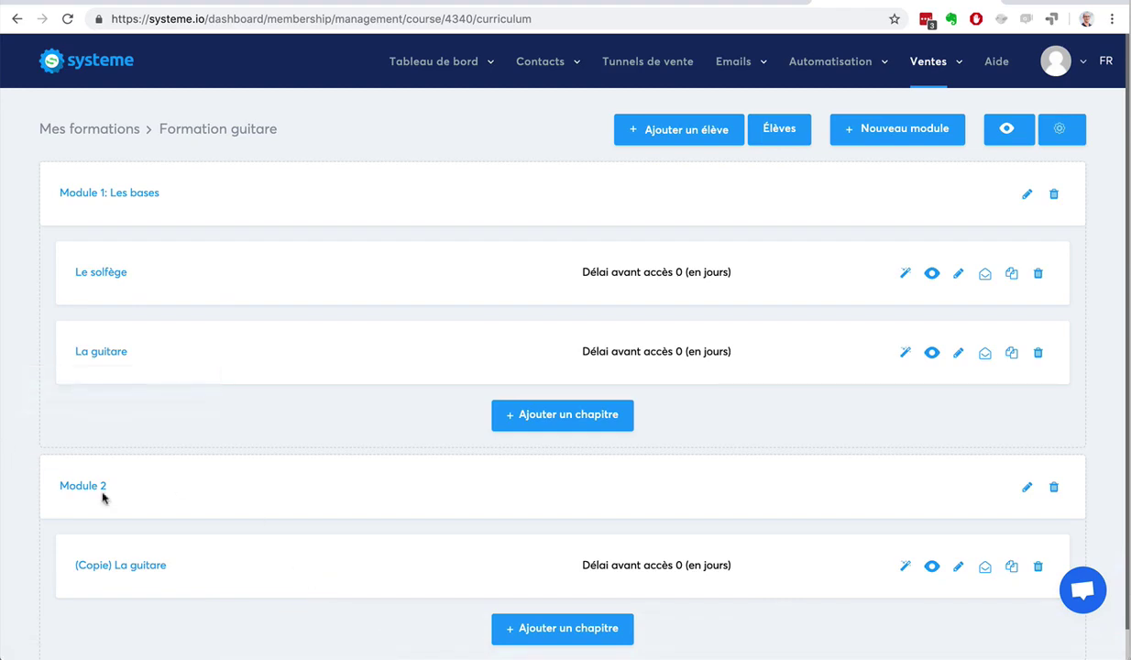
Step: View the page of the copied "La guitare" chapter in Module 2 and return to the curriculum
{"action": "scroll", "coordinate": [522, 330], "scroll_direction": "down", "scroll_amount": 1}
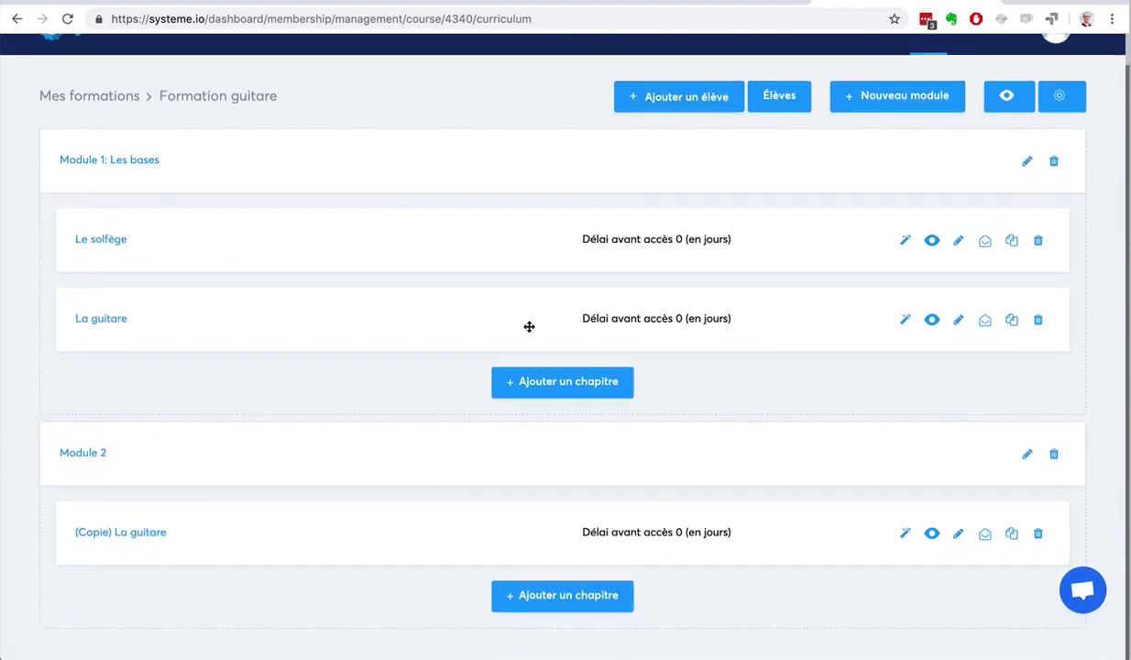
{"action": "scroll", "coordinate": [423, 243], "scroll_direction": "up", "scroll_amount": 1}
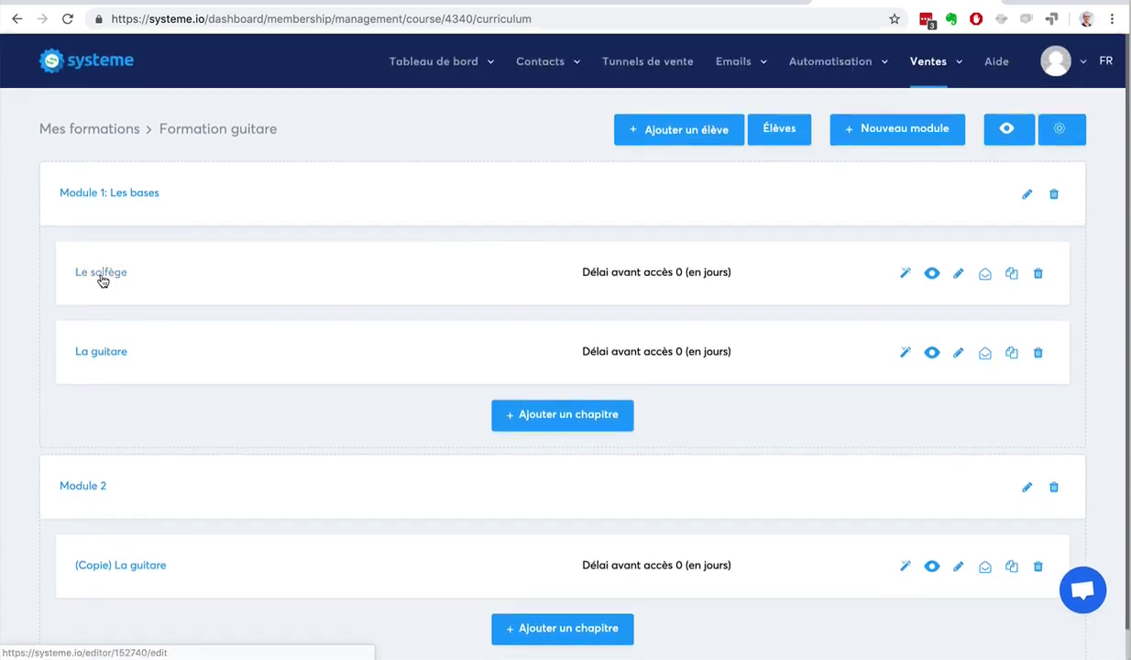
{"action": "left_click", "coordinate": [114, 570]}
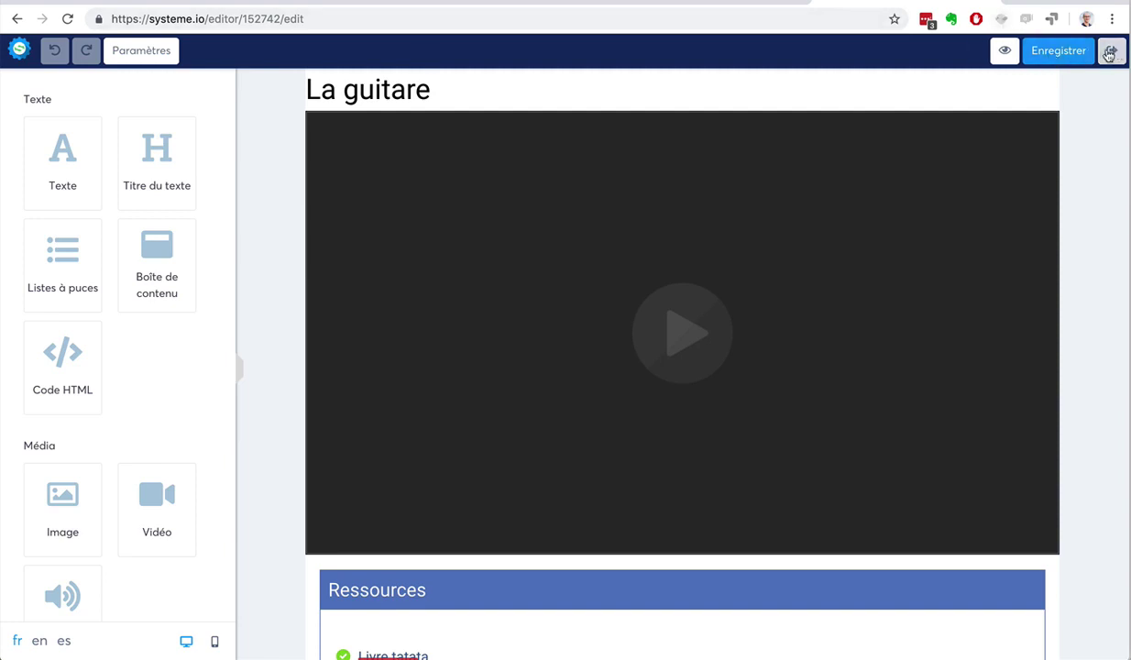
{"action": "left_click", "coordinate": [1108, 53]}
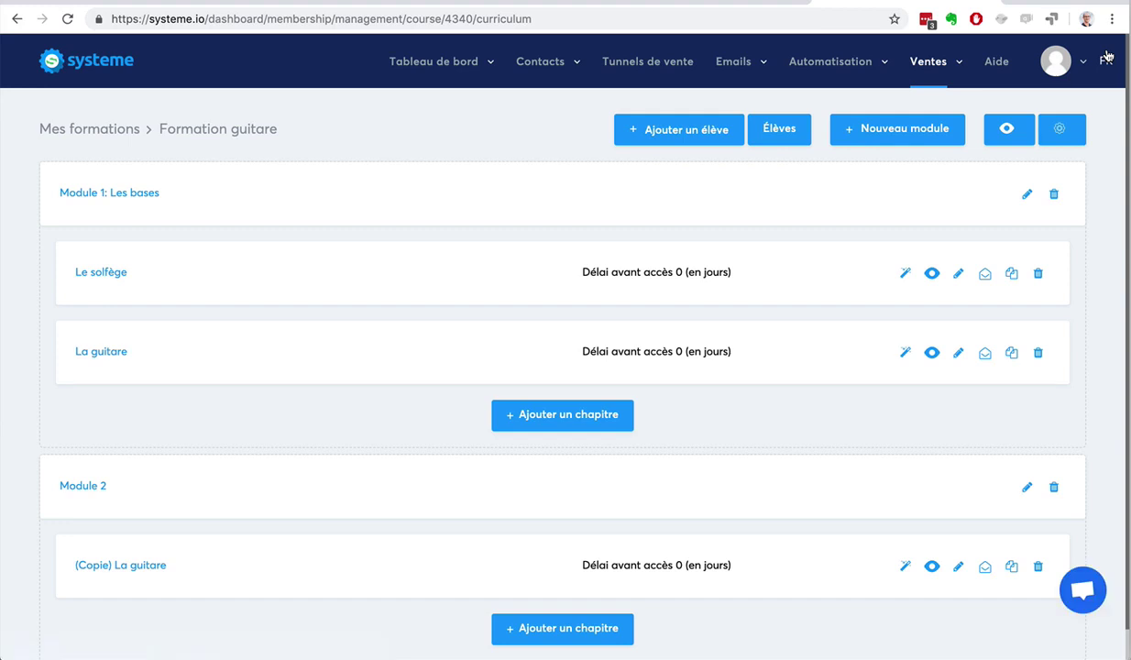